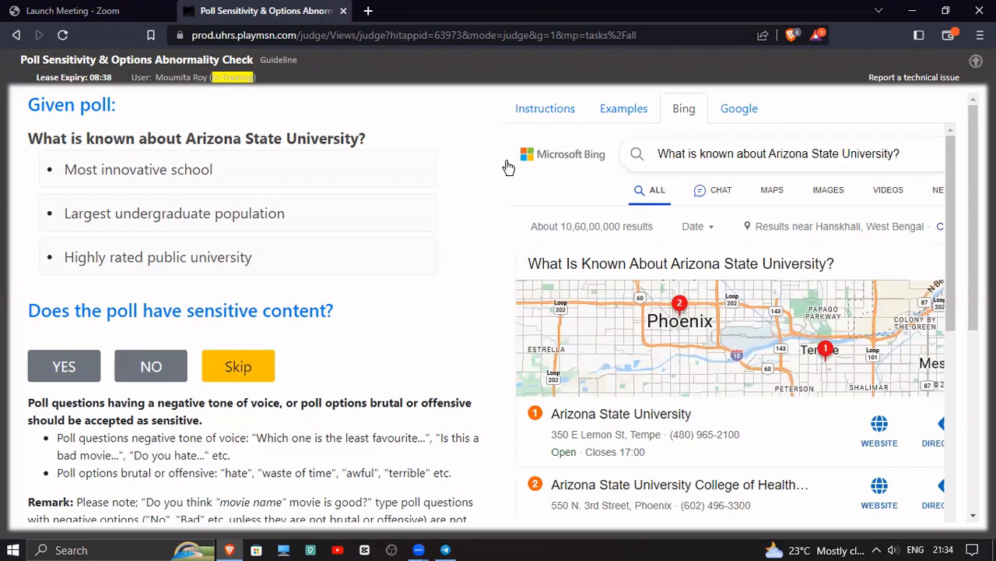
# Judge the Arizona State University poll as having no sensitive content and no option abnormality, and dismiss the feedback
pyautogui.click(170, 362)
pyautogui.scroll(-3, 425, 332)
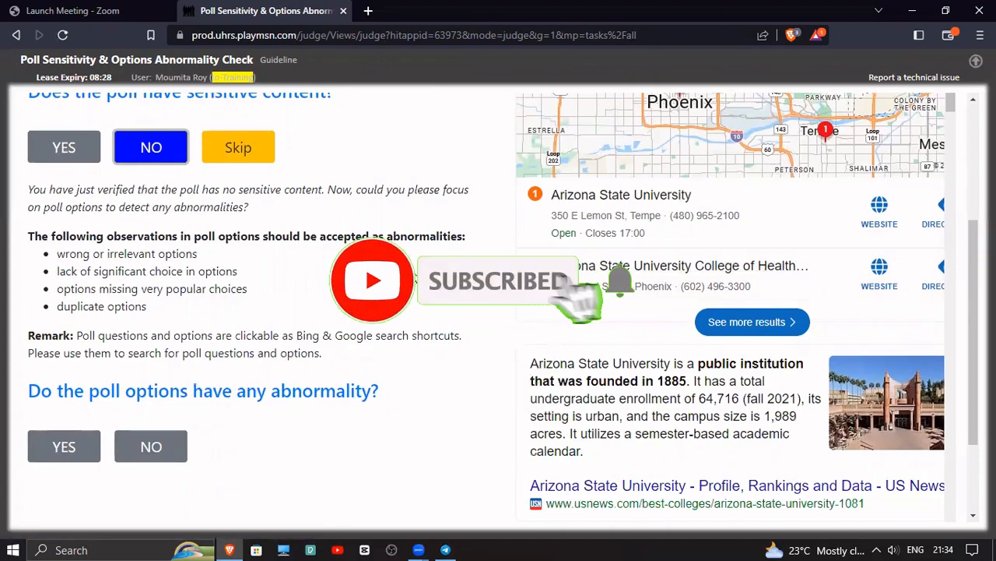
pyautogui.scroll(3, 503, 303)
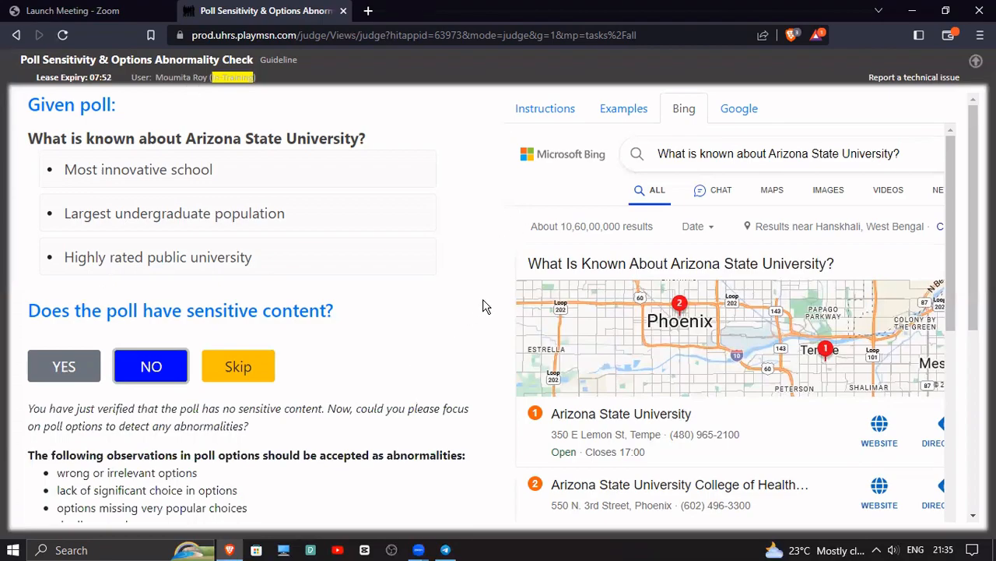
pyautogui.scroll(-4, 460, 311)
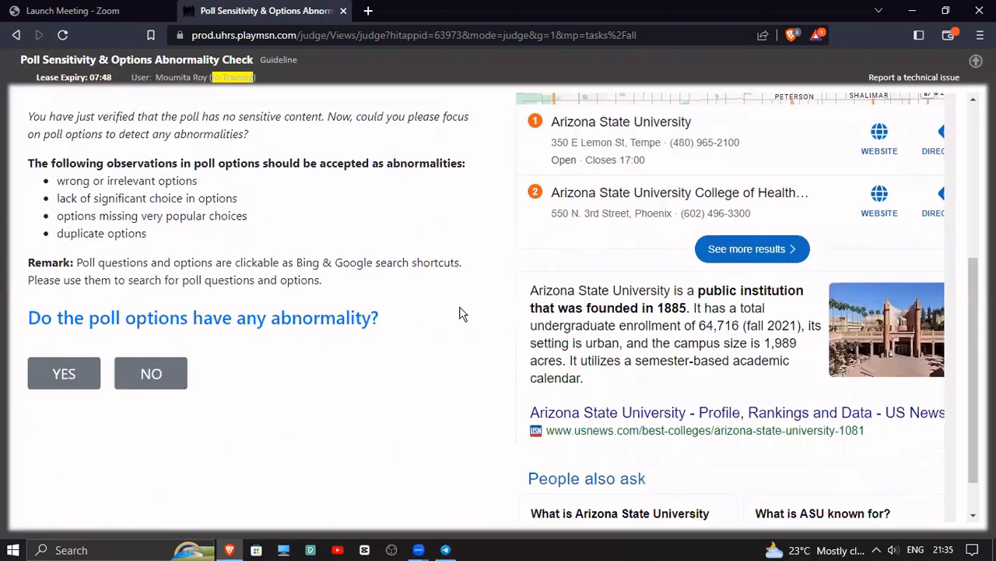
pyautogui.scroll(1, 472, 345)
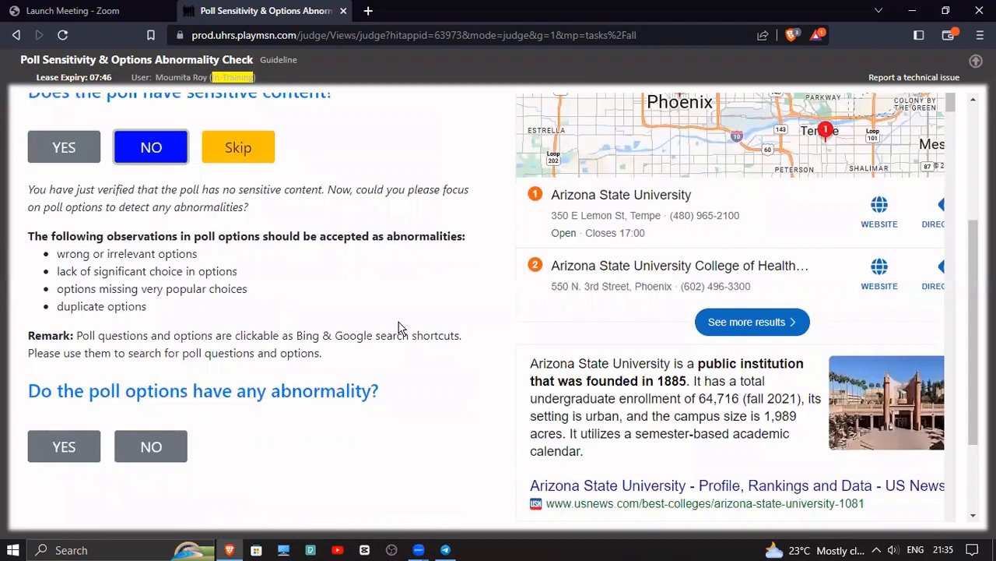
pyautogui.scroll(3, 333, 330)
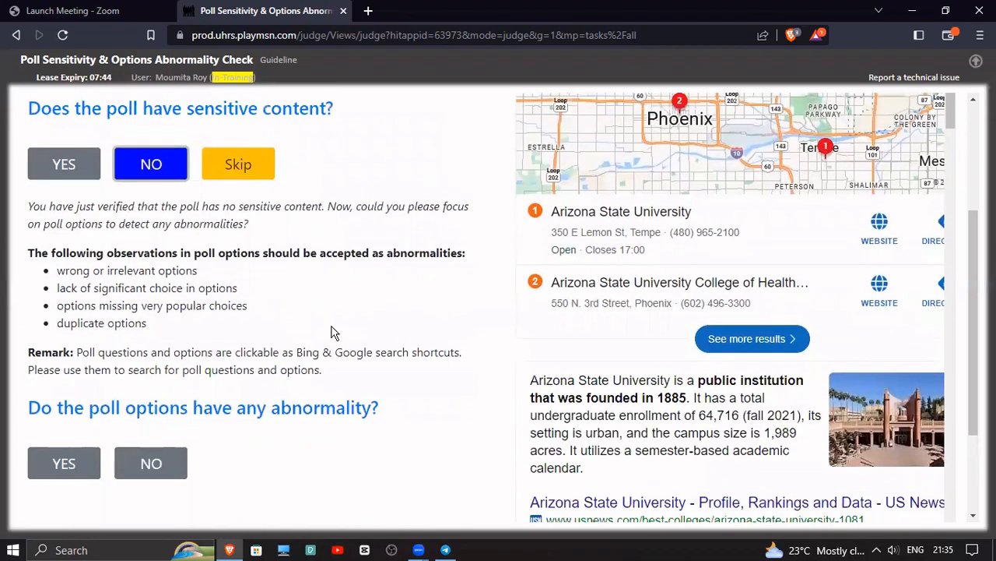
pyautogui.scroll(-1, 335, 357)
pyautogui.scroll(1, 335, 357)
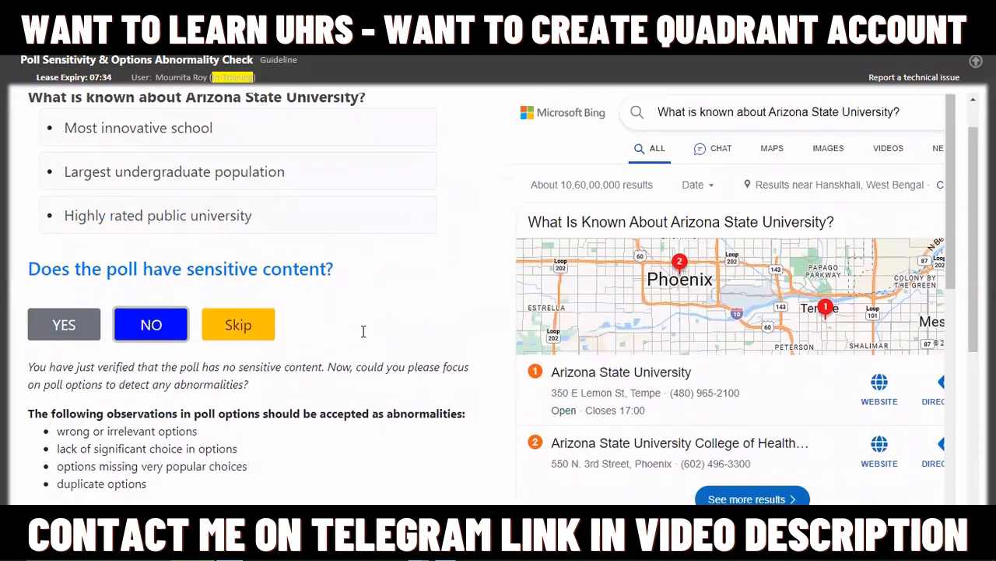
pyautogui.click(149, 447)
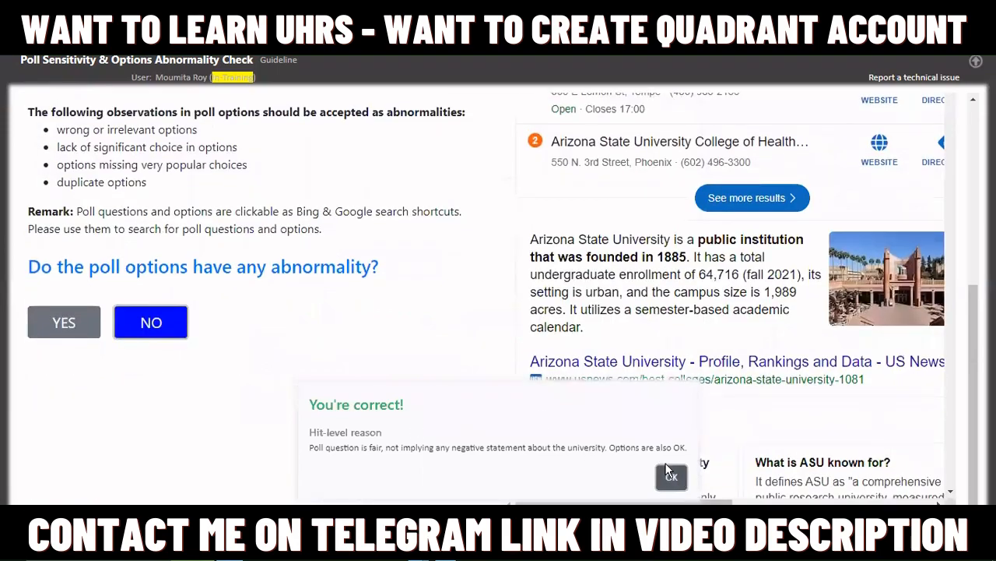
pyautogui.click(671, 477)
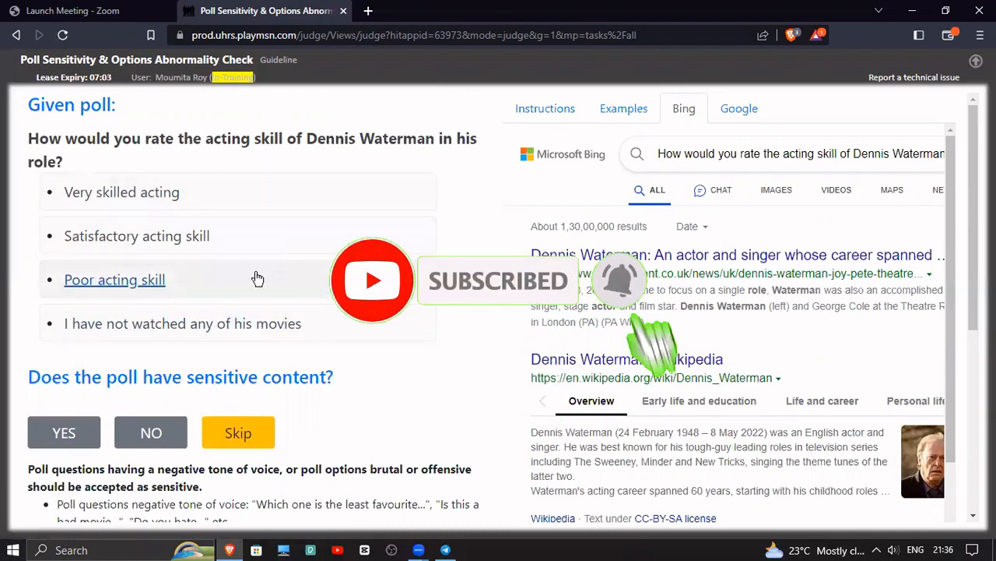
# Judge the poll on Dennis Waterman's acting skill as not sensitive with no abnormality in its options, and dismiss the feedback
pyautogui.click(158, 435)
pyautogui.scroll(-1, 488, 283)
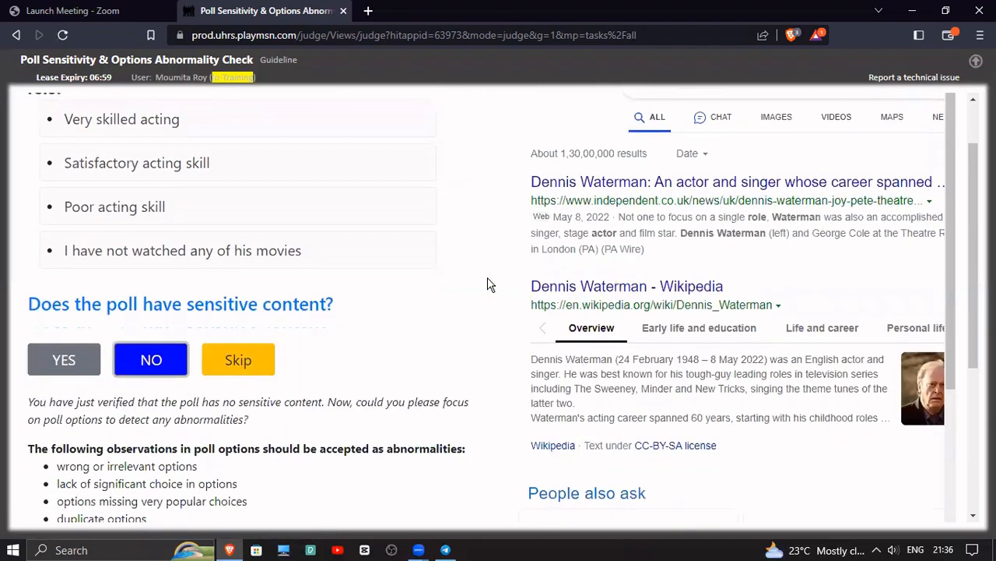
pyautogui.scroll(-2, 486, 286)
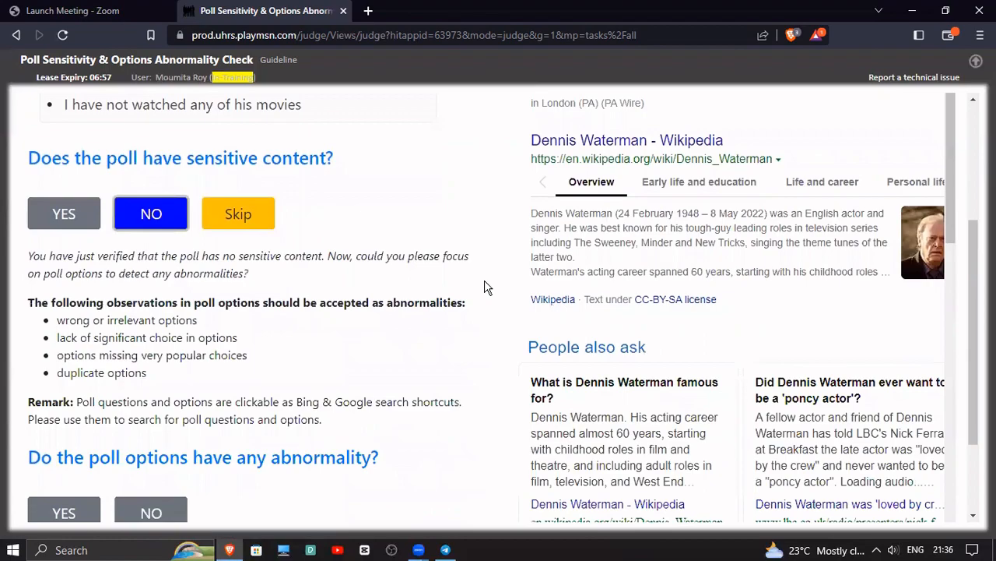
pyautogui.scroll(2, 485, 287)
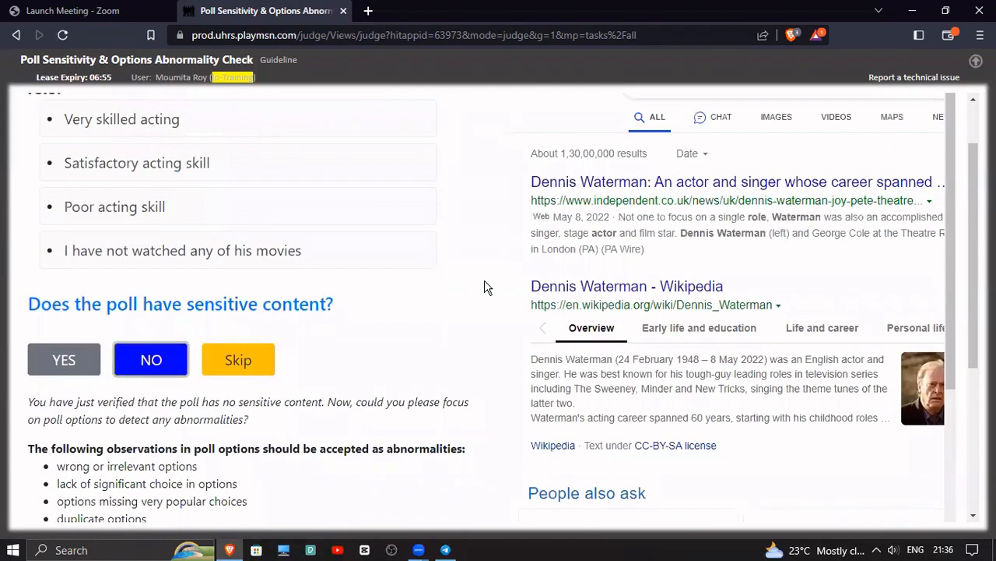
pyautogui.scroll(-2, 418, 278)
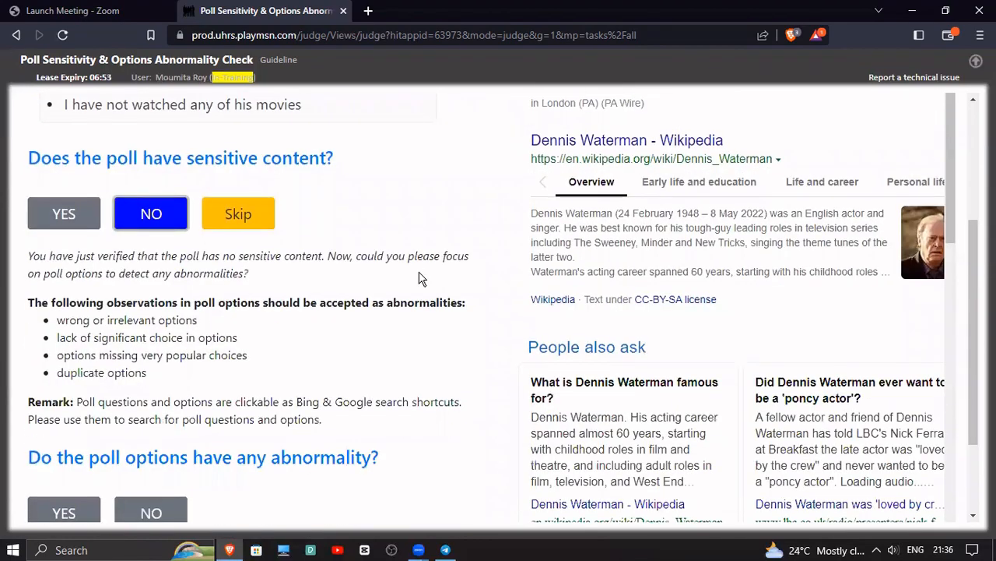
pyautogui.scroll(-2, 360, 340)
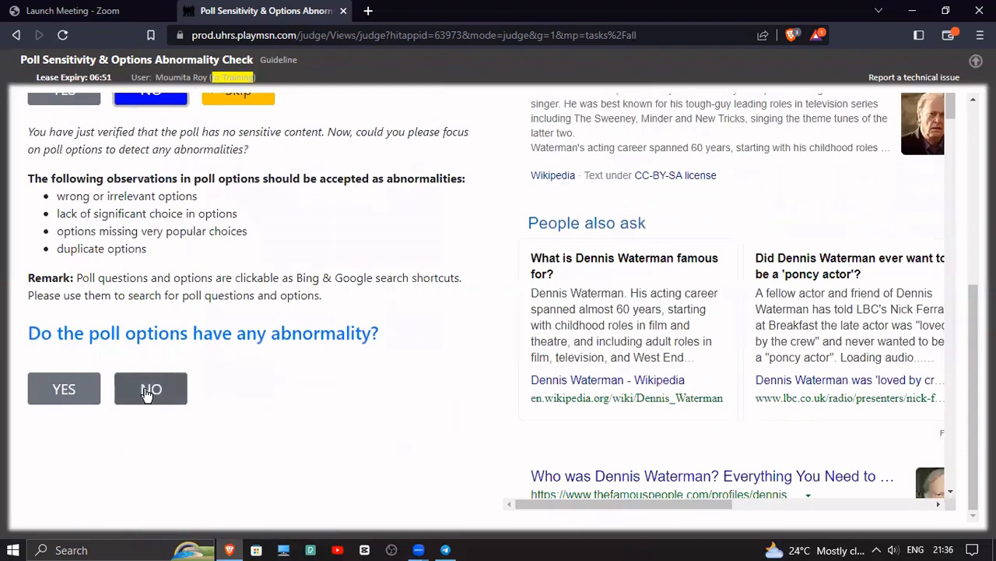
pyautogui.click(149, 393)
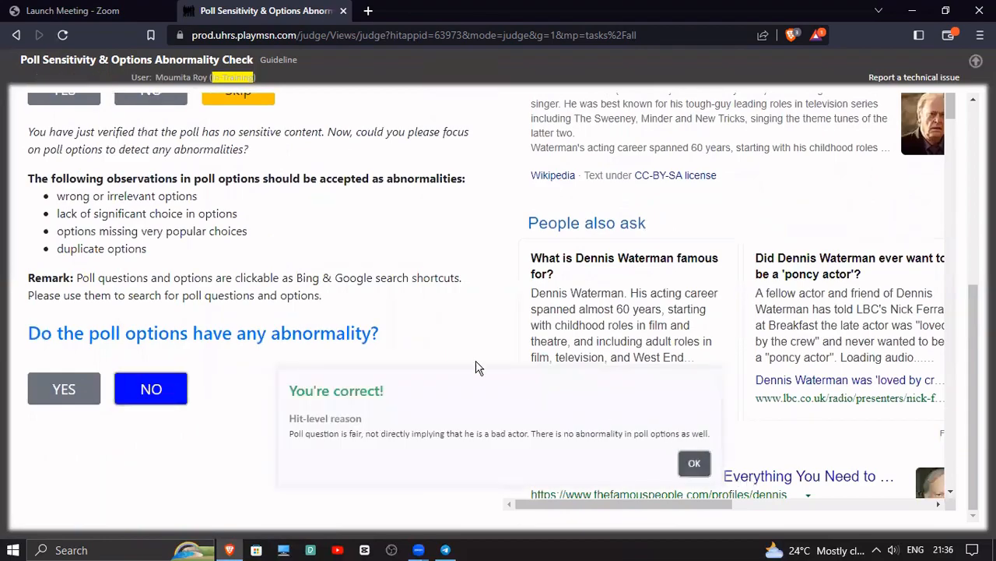
pyautogui.click(694, 463)
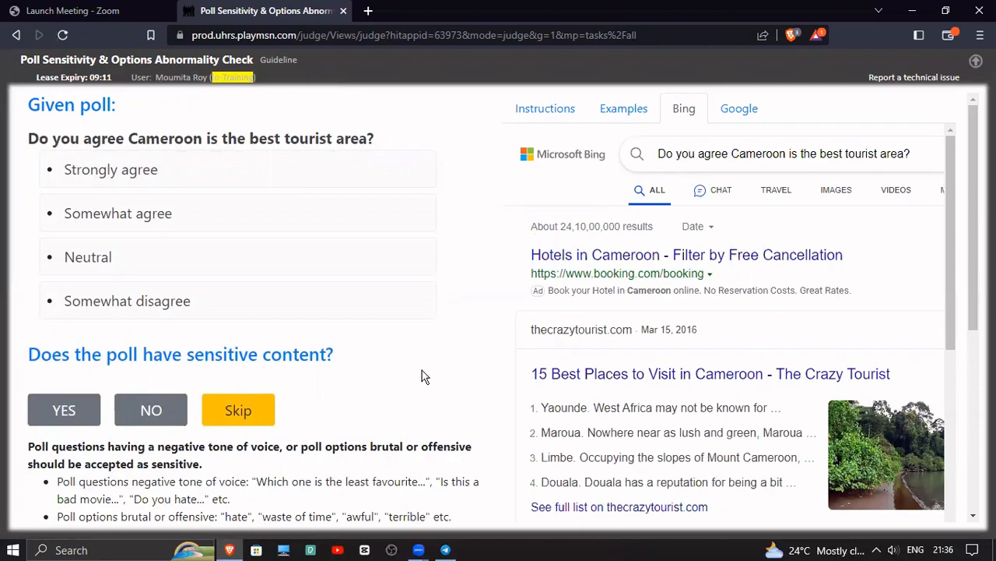
# Judge the Cameroon tourist area poll as free of sensitive content and option abnormalities, and continue to the following poll
pyautogui.click(169, 420)
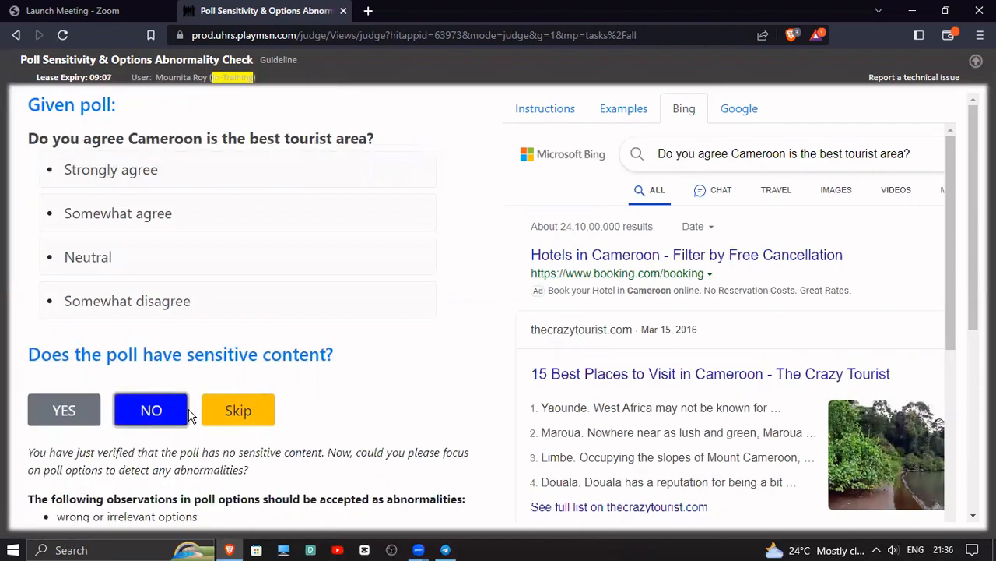
pyautogui.scroll(-3, 354, 382)
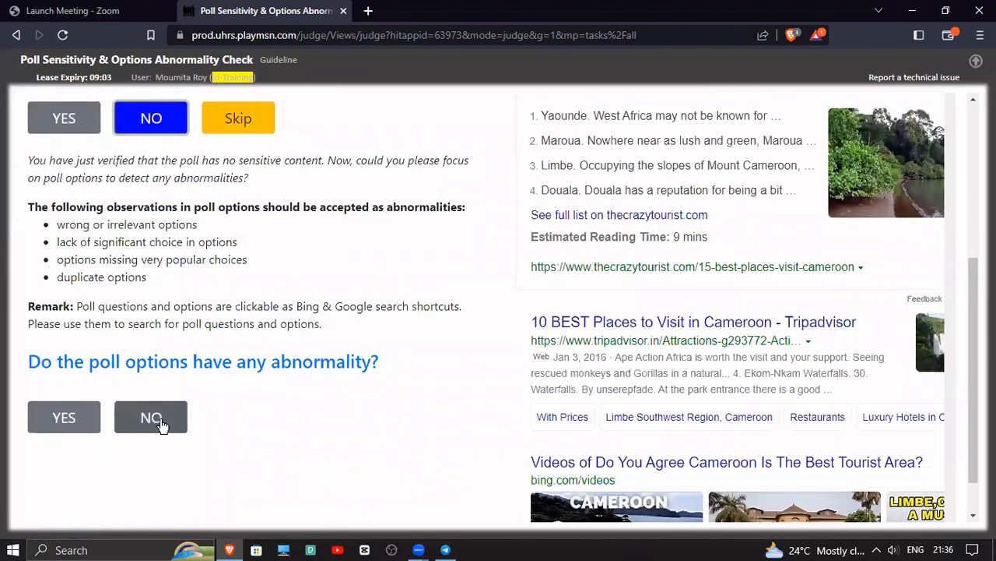
pyautogui.click(159, 423)
pyautogui.click(597, 478)
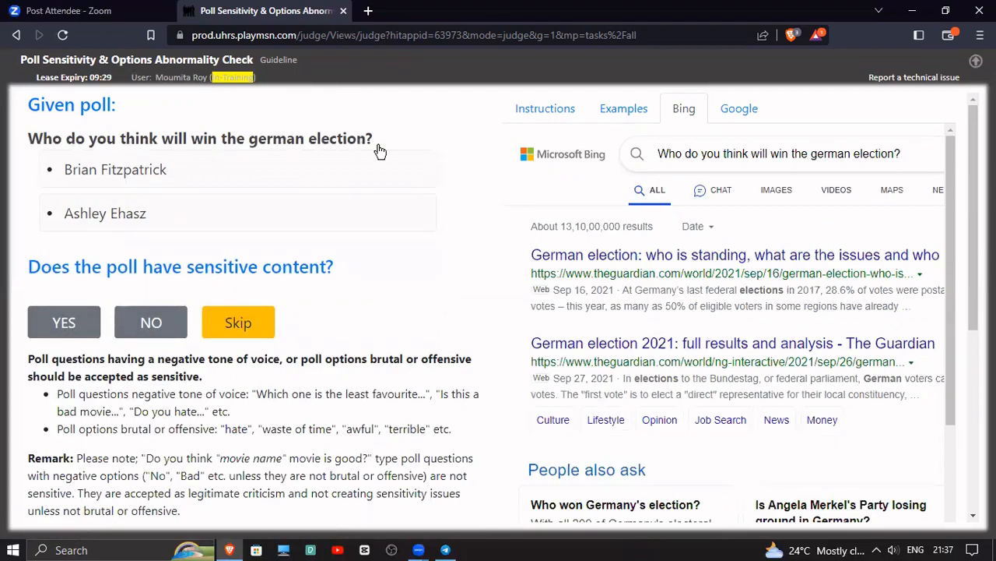
pyautogui.click(155, 324)
pyautogui.scroll(-5, 404, 232)
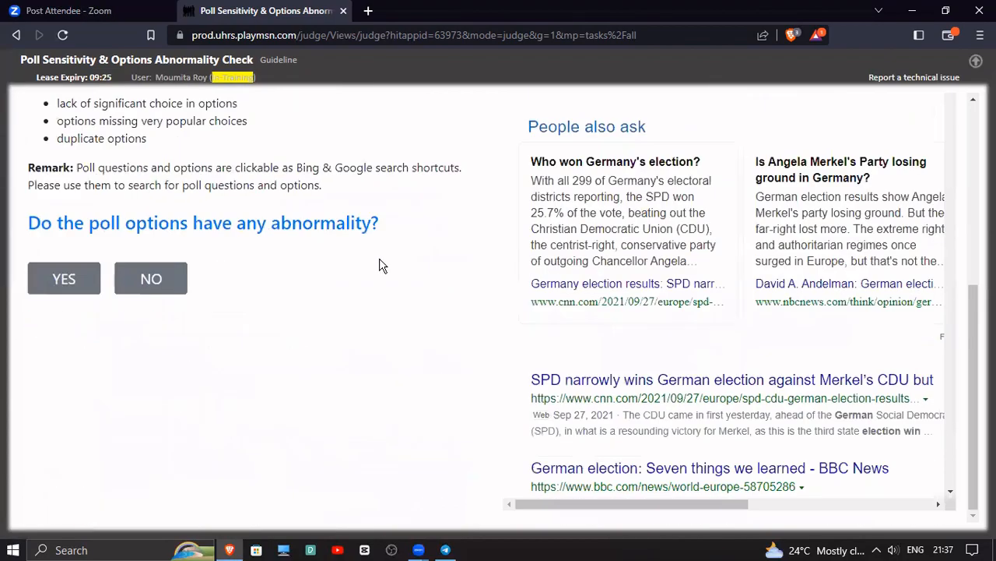
pyautogui.scroll(5, 379, 265)
pyautogui.scroll(-5, 348, 258)
pyautogui.scroll(4, 348, 259)
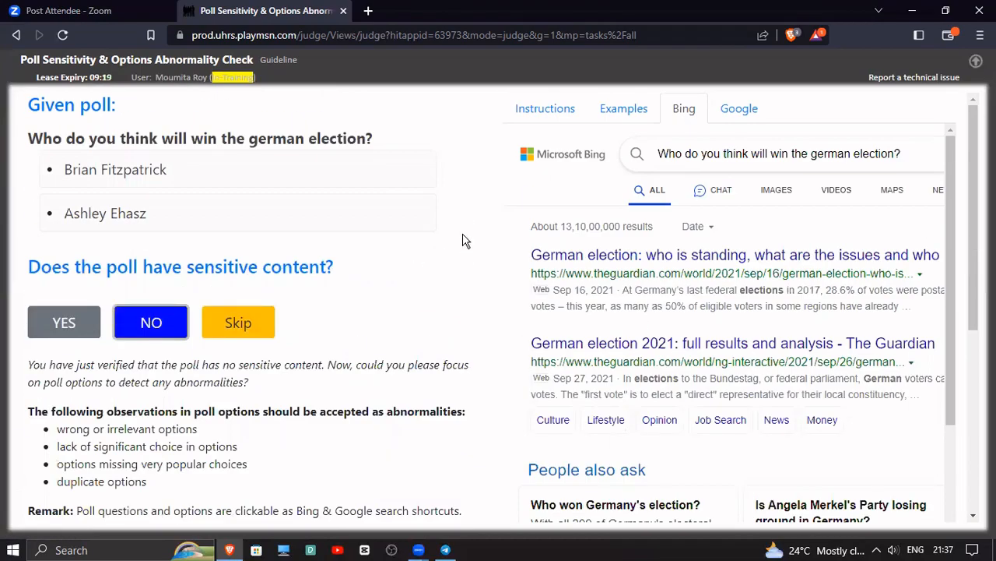
# Judge the German election poll as having sensitive content
pyautogui.click(66, 319)
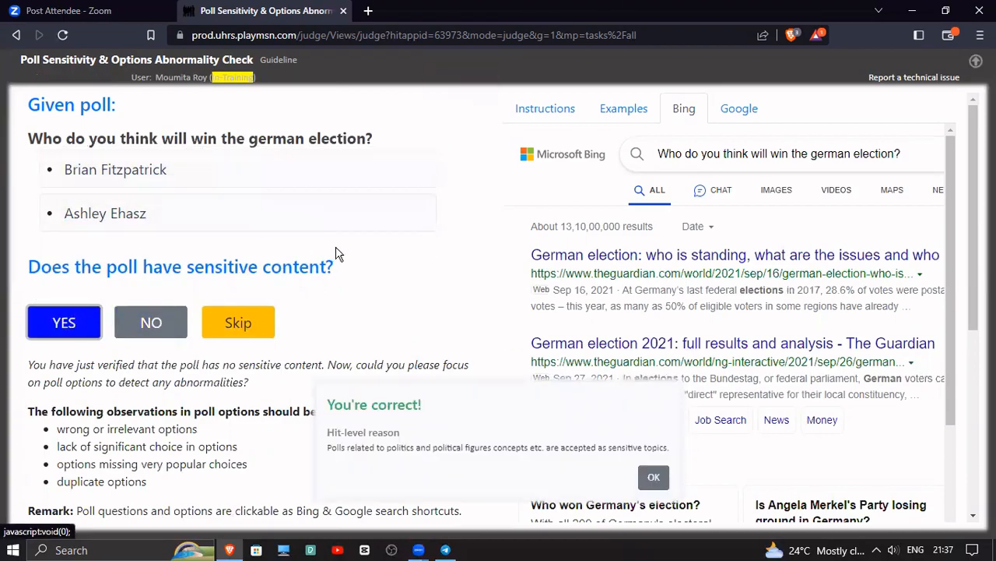
pyautogui.scroll(-4, 336, 253)
pyautogui.scroll(4, 335, 252)
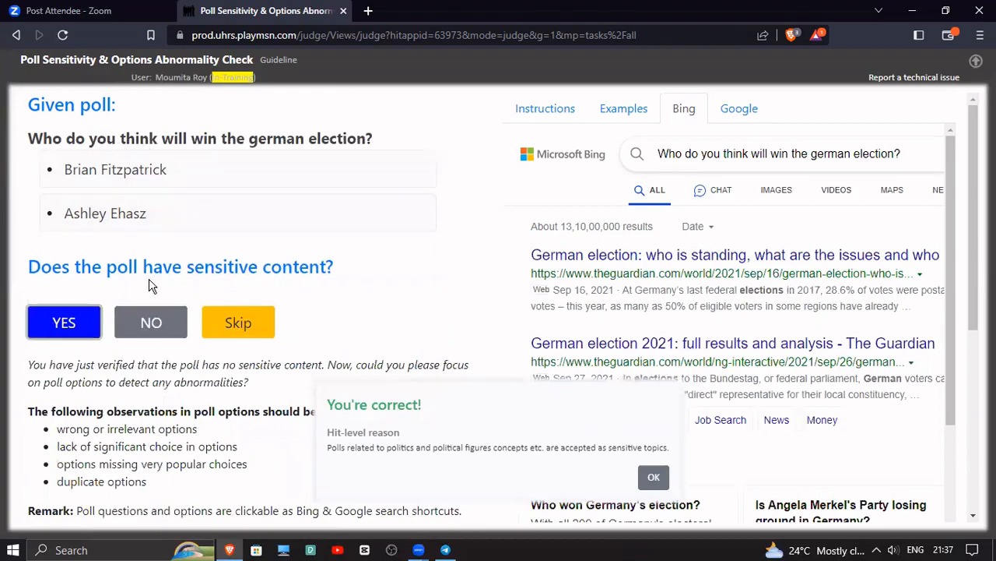
pyautogui.scroll(-1, 159, 374)
pyautogui.scroll(-2, 160, 374)
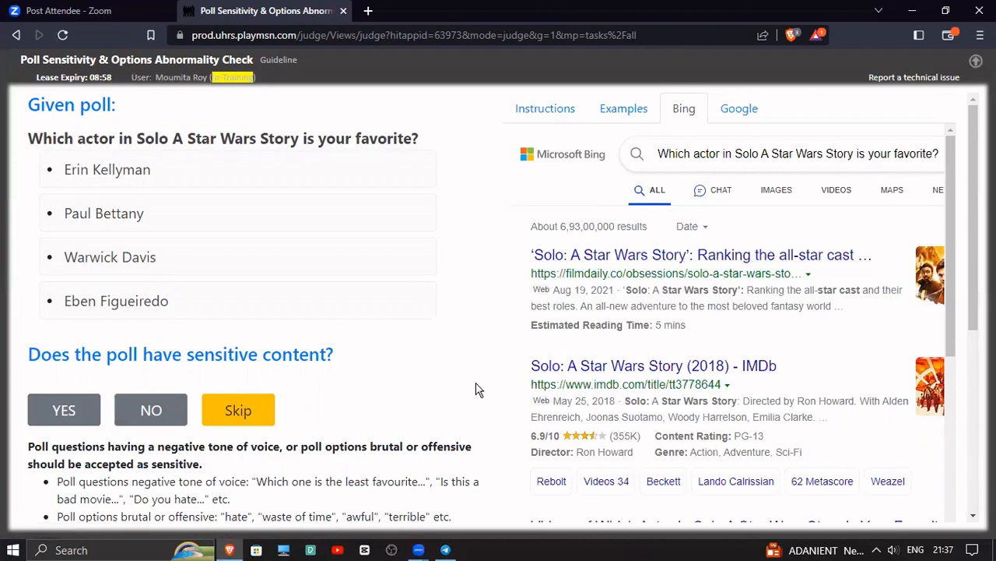
# Judge the Solo A Star Wars Story actor poll as not sensitive but with abnormal options, and dismiss the feedback
pyautogui.click(162, 415)
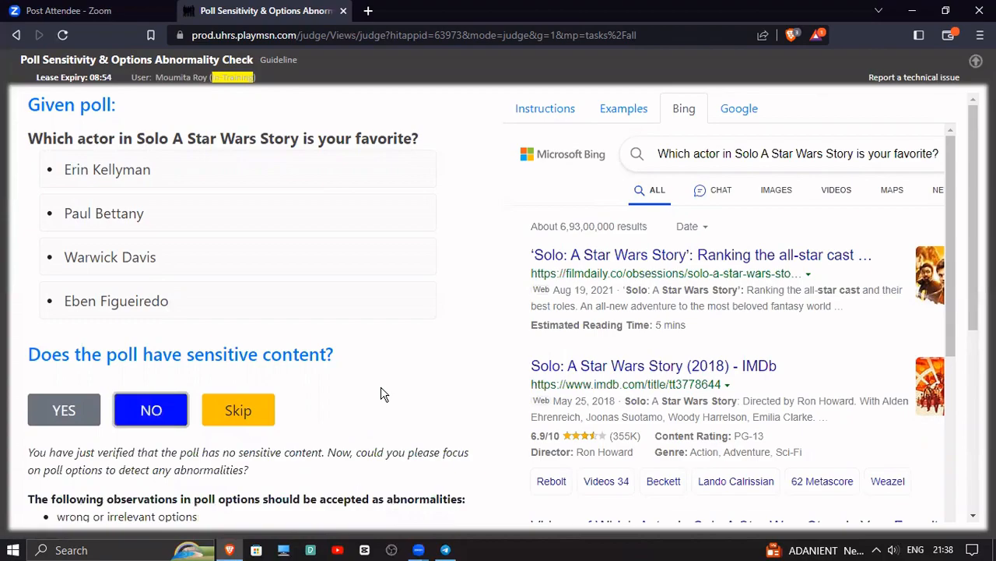
pyautogui.scroll(-2, 347, 417)
pyautogui.scroll(2, 347, 416)
pyautogui.scroll(-3, 346, 415)
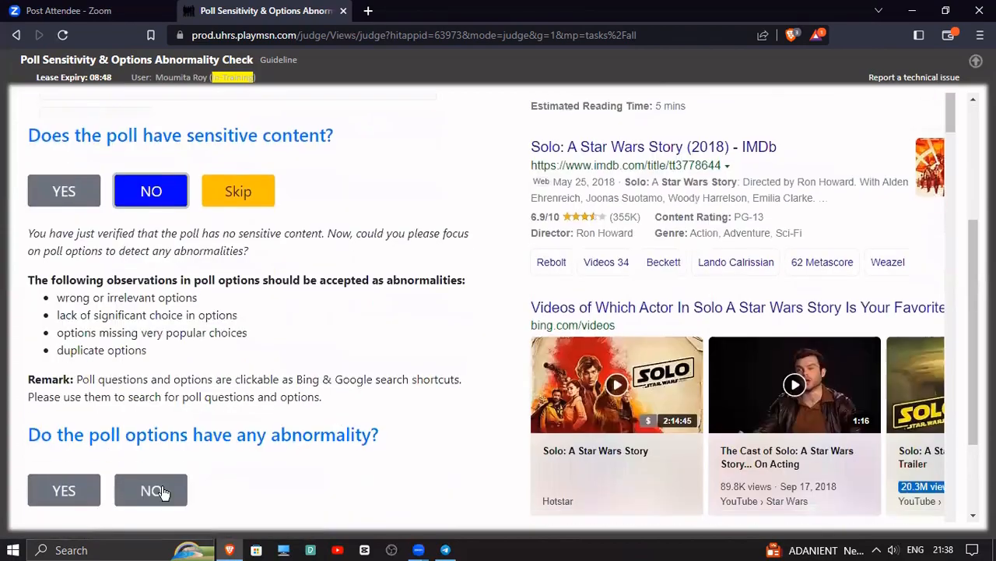
pyautogui.click(74, 493)
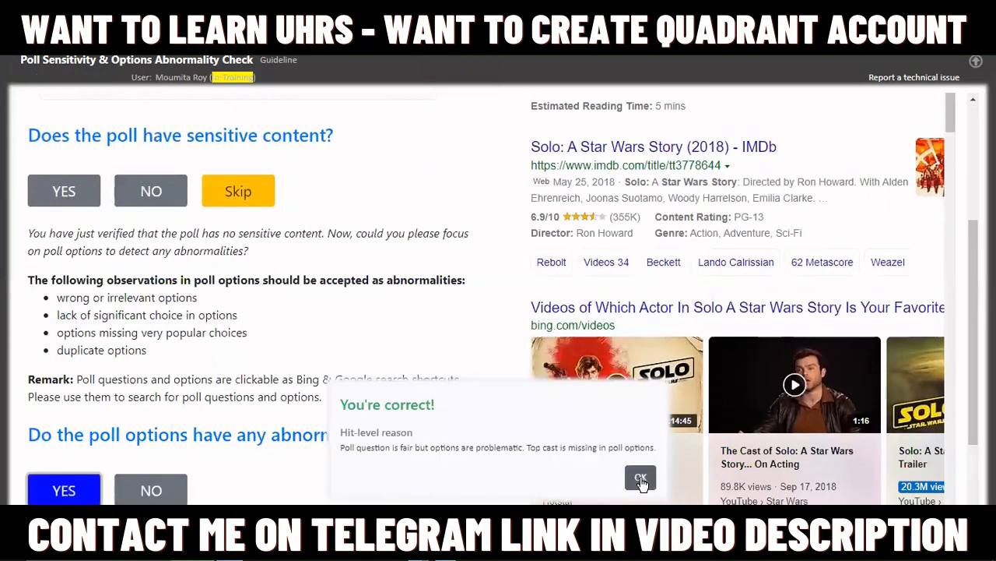
pyautogui.click(640, 476)
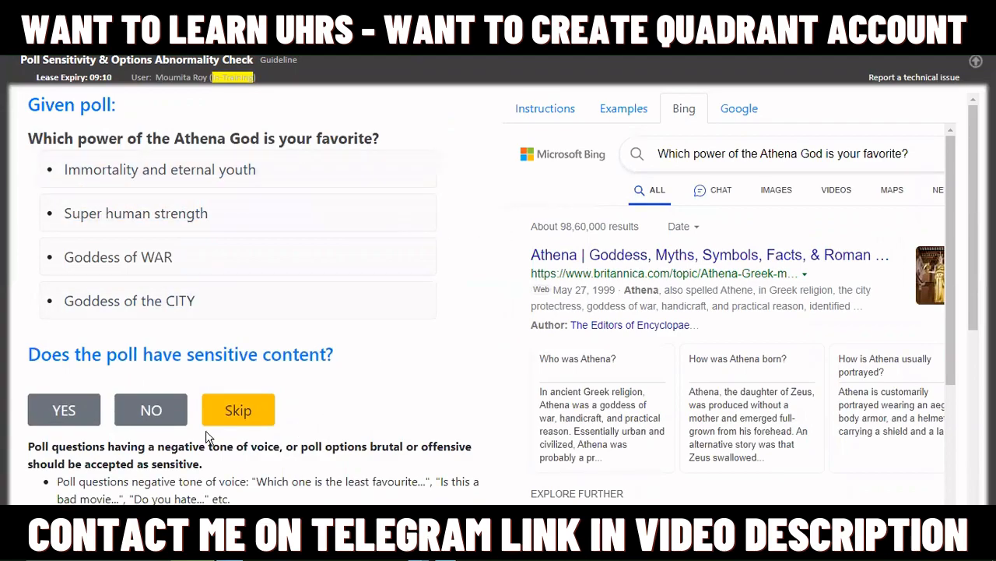
# Judge the poll about the Athena God's powers as having sensitive content, and dismiss the feedback
pyautogui.click(64, 410)
pyautogui.scroll(-2, 408, 312)
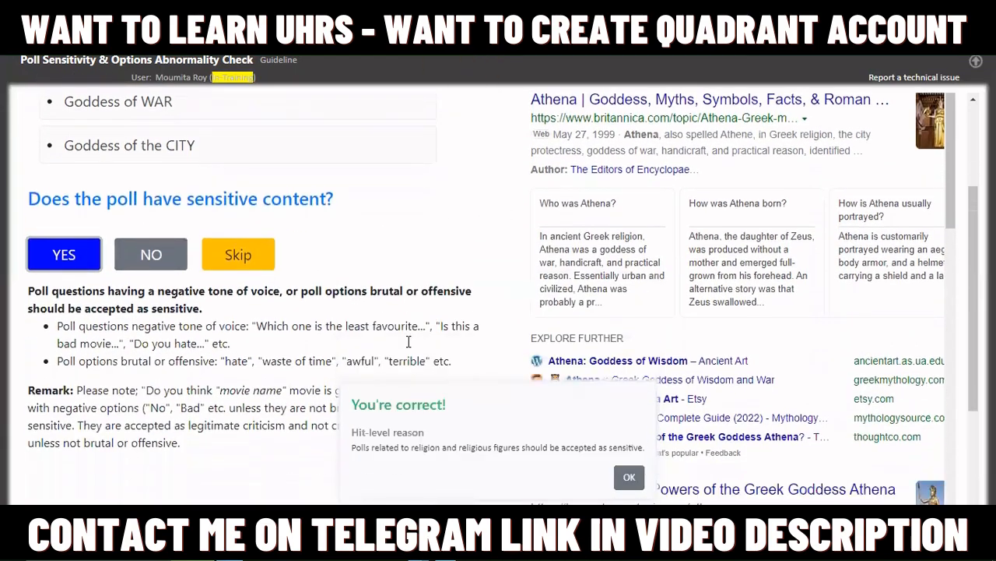
pyautogui.click(629, 477)
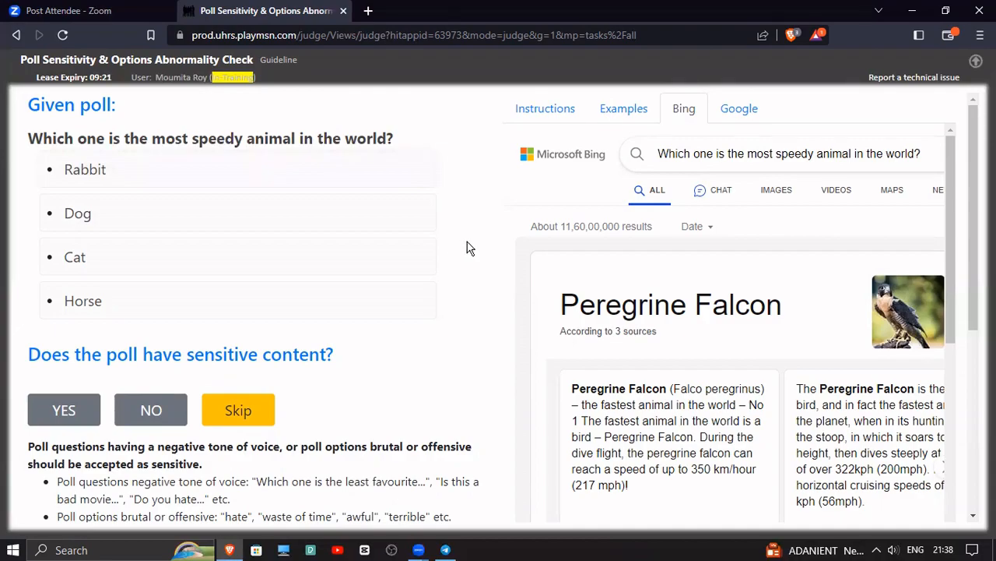
# Judge the most speedy animal poll as not sensitive but with abnormal options, and dismiss the feedback
pyautogui.click(161, 411)
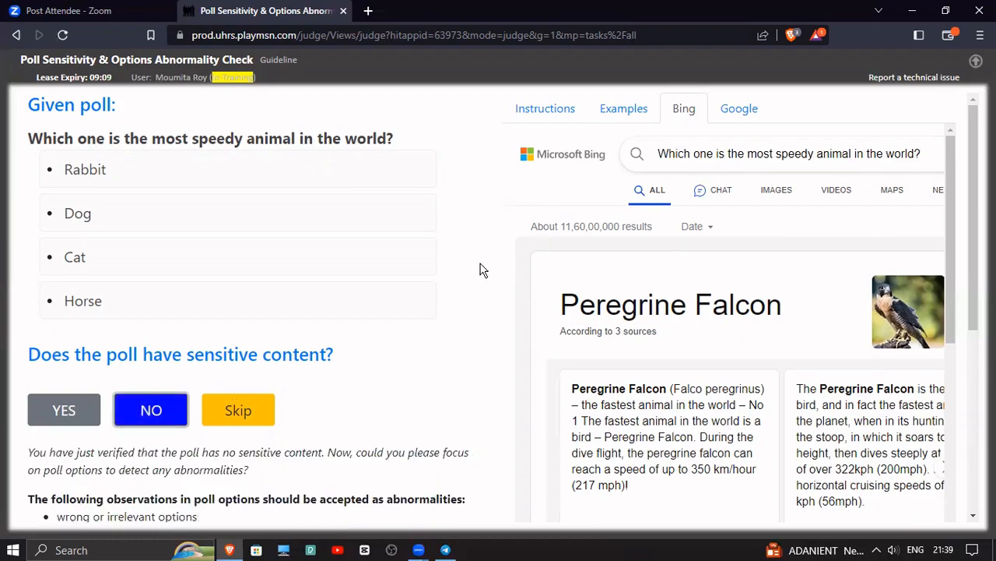
pyautogui.scroll(-1, 479, 288)
pyautogui.scroll(-2, 479, 288)
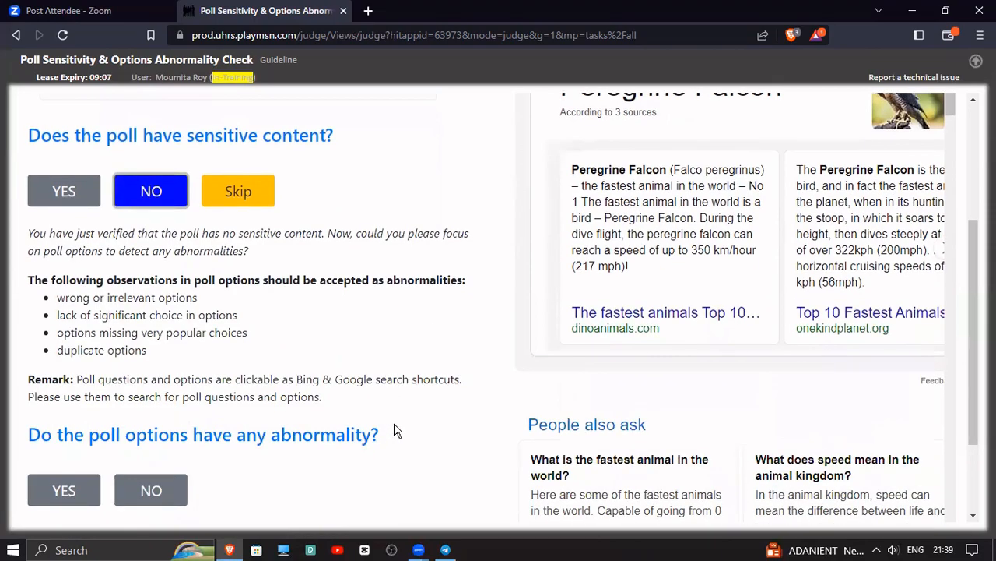
pyautogui.scroll(3, 395, 423)
pyautogui.scroll(-3, 396, 420)
pyautogui.scroll(3, 396, 414)
pyautogui.scroll(-3, 395, 413)
pyautogui.scroll(3, 395, 419)
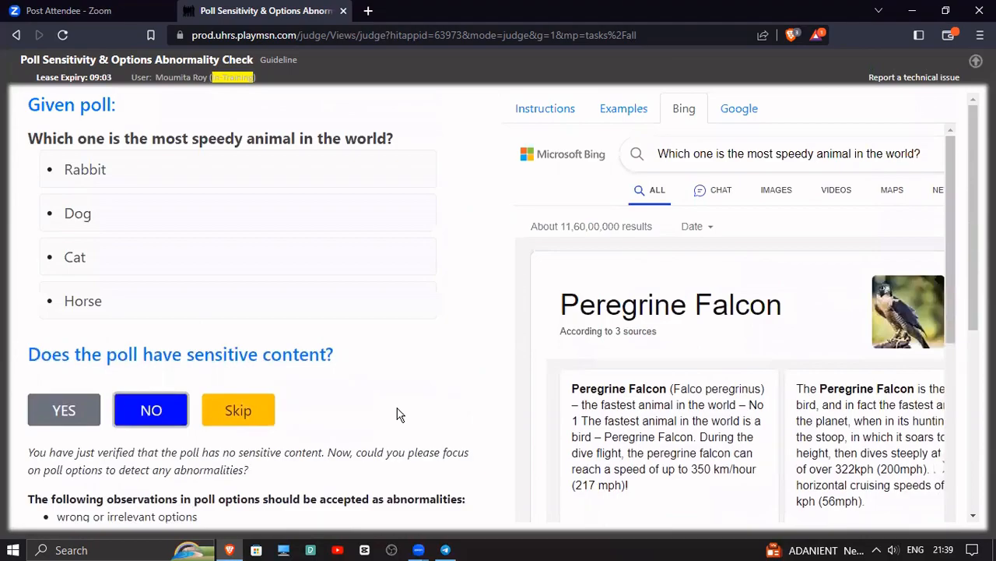
pyautogui.scroll(-3, 398, 414)
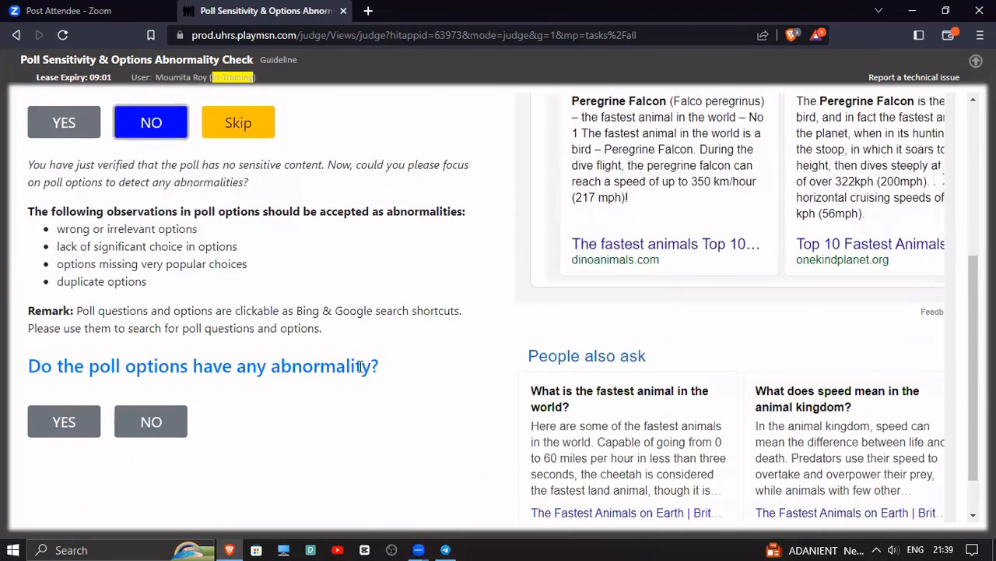
pyautogui.scroll(3, 129, 269)
pyautogui.scroll(1, 413, 264)
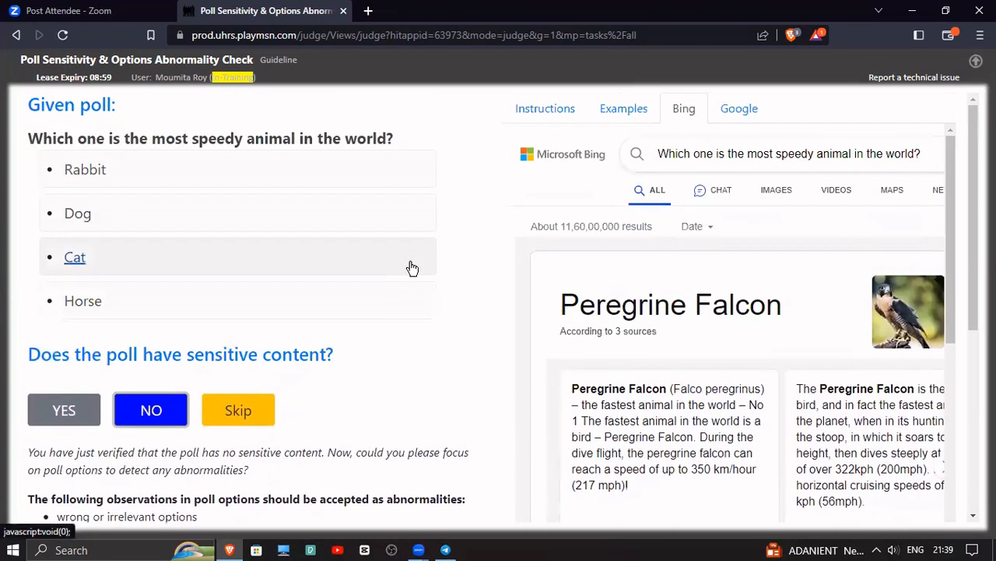
pyautogui.scroll(-4, 446, 241)
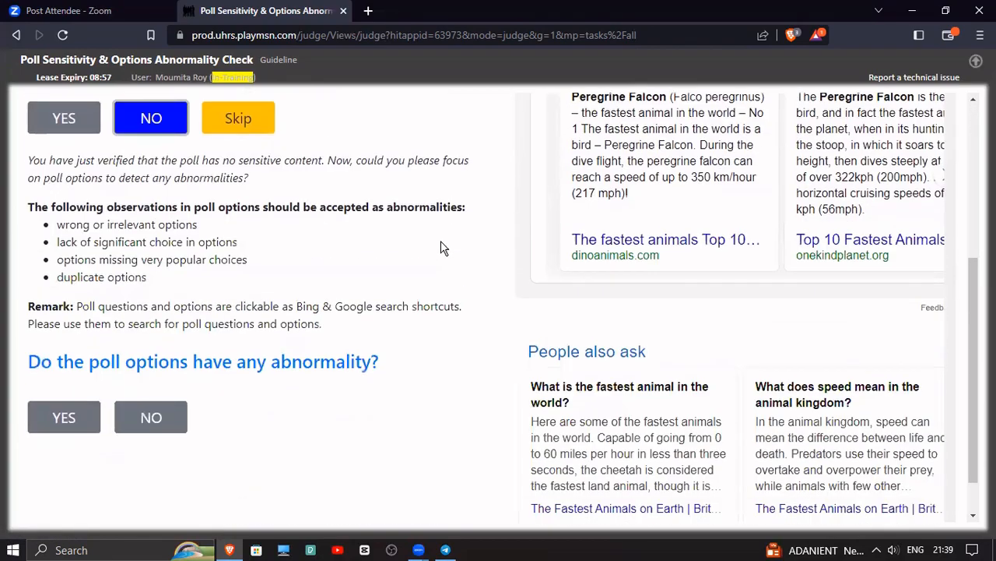
pyautogui.click(56, 416)
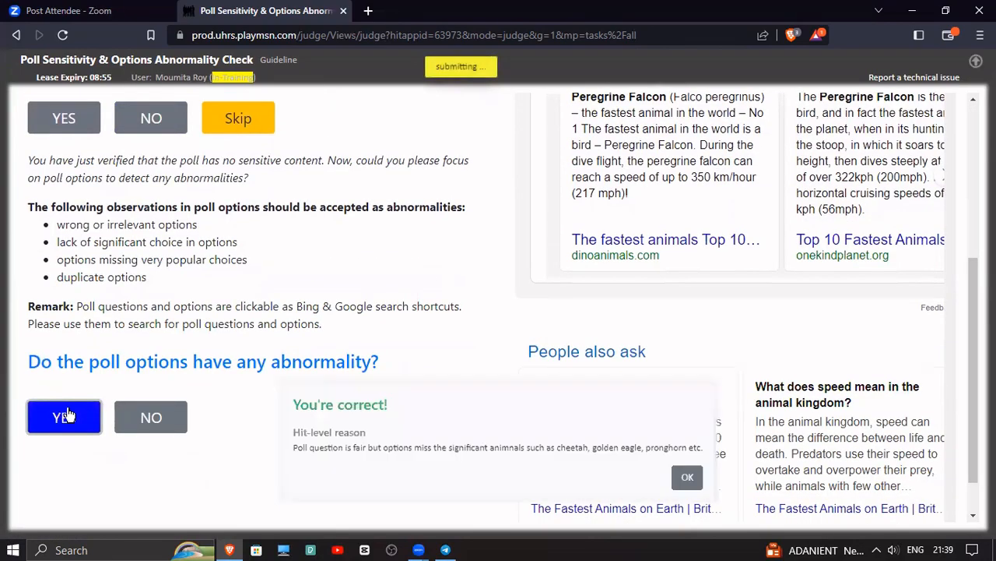
pyautogui.click(688, 477)
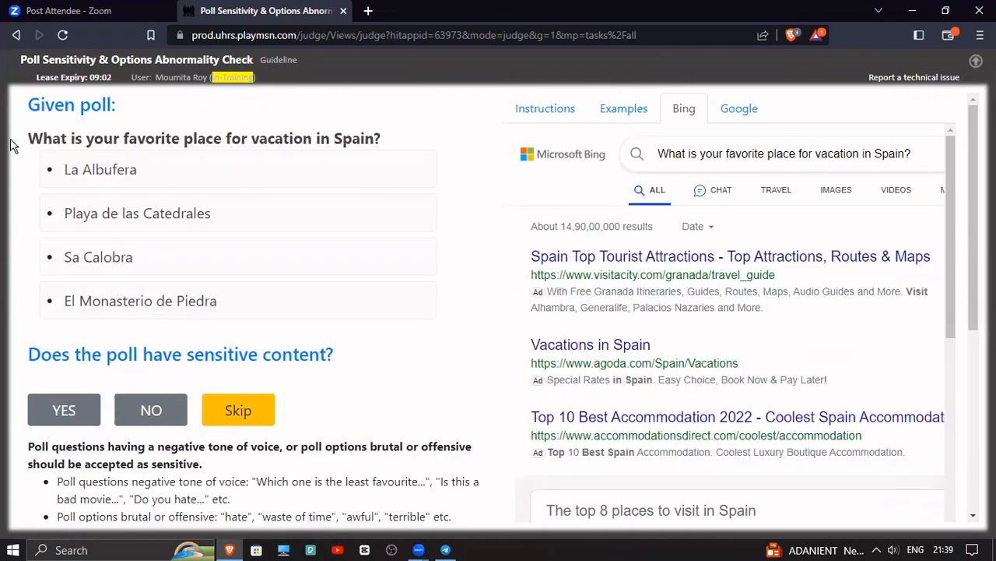
# Look up the La Albufera option of the Spain vacation poll on Bing and review its results
pyautogui.moveTo(27, 140); pyautogui.dragTo(420, 138)
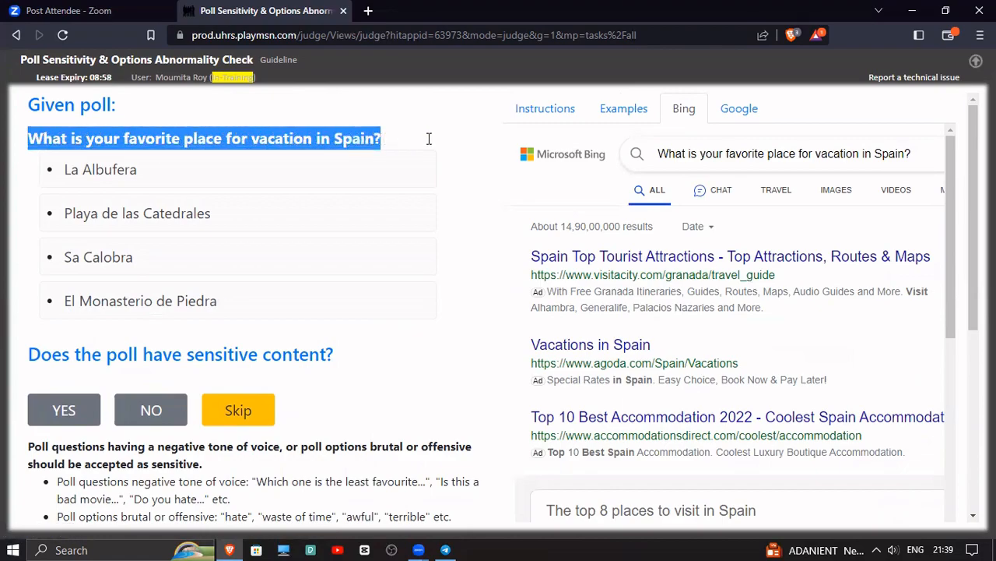
pyautogui.click(430, 143)
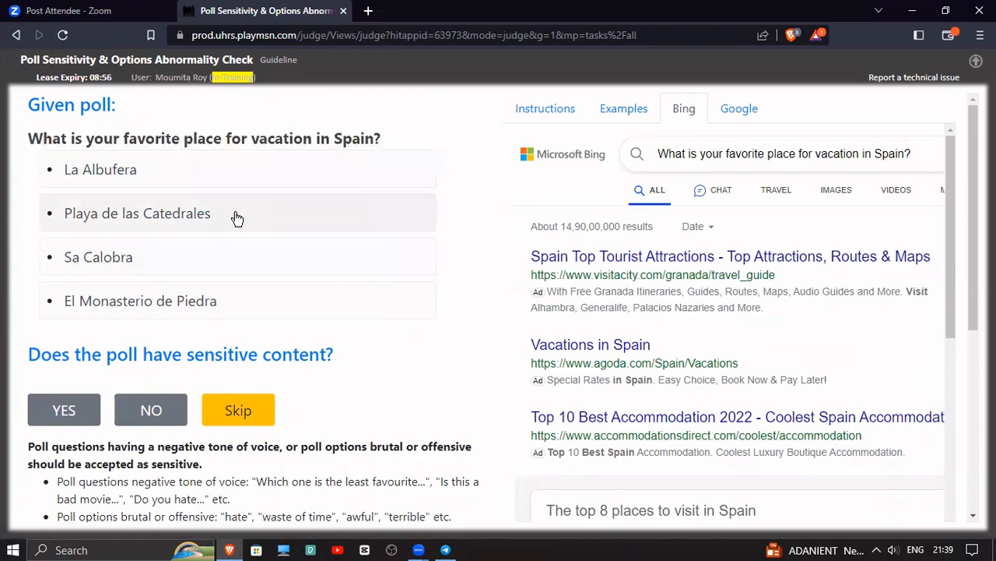
pyautogui.click(118, 179)
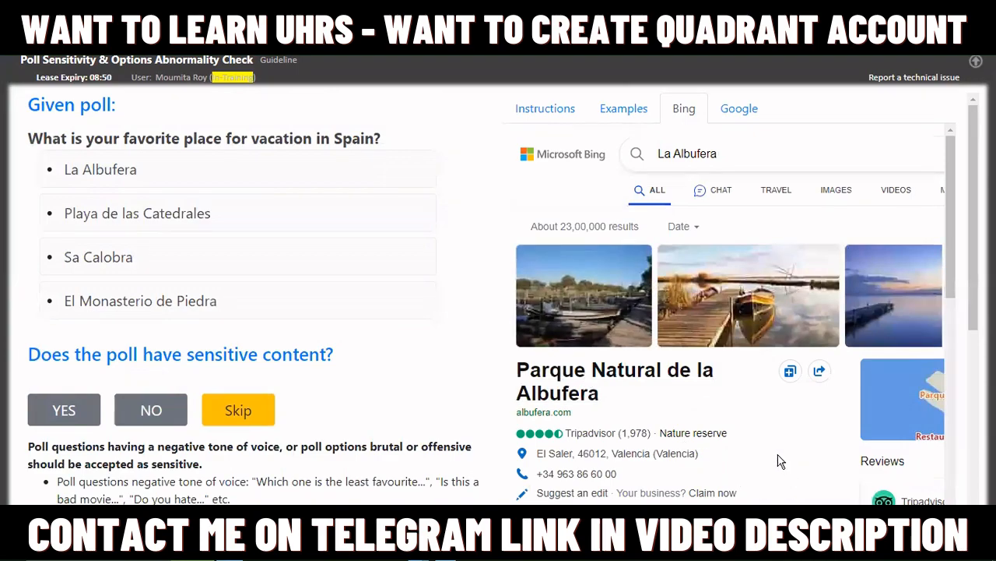
pyautogui.scroll(-1, 781, 461)
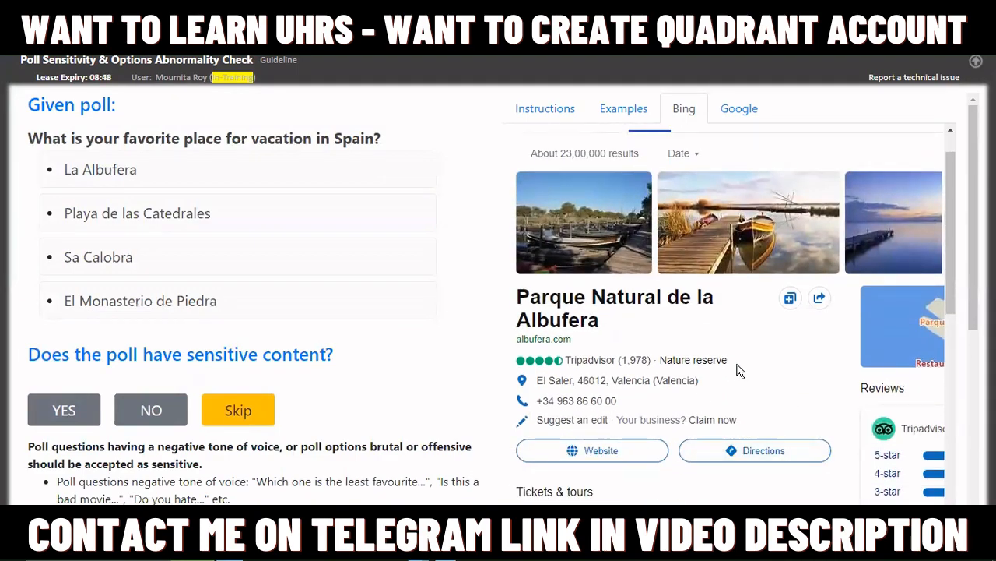
pyautogui.moveTo(730, 361); pyautogui.dragTo(763, 380)
pyautogui.scroll(1, 762, 385)
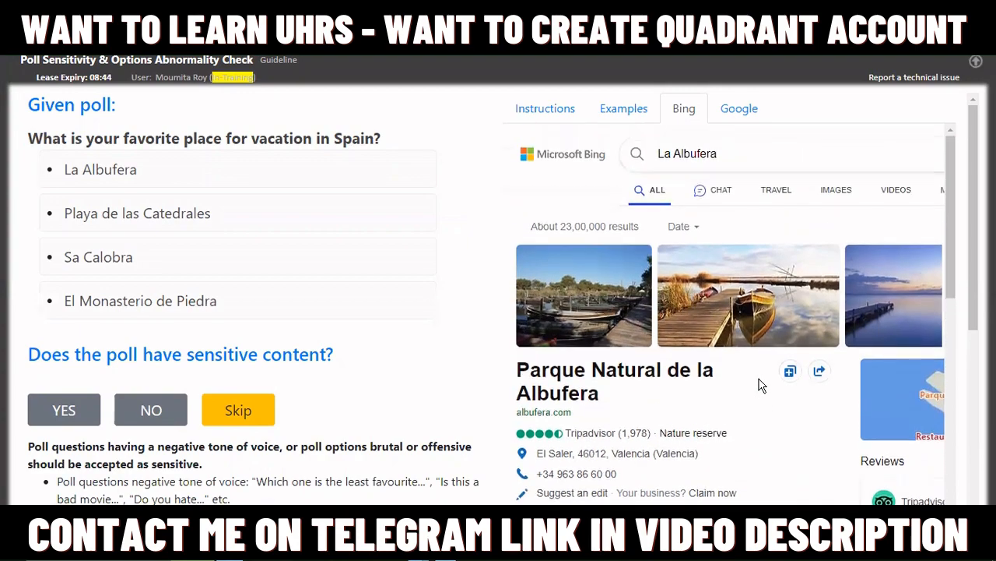
pyautogui.scroll(-2, 762, 384)
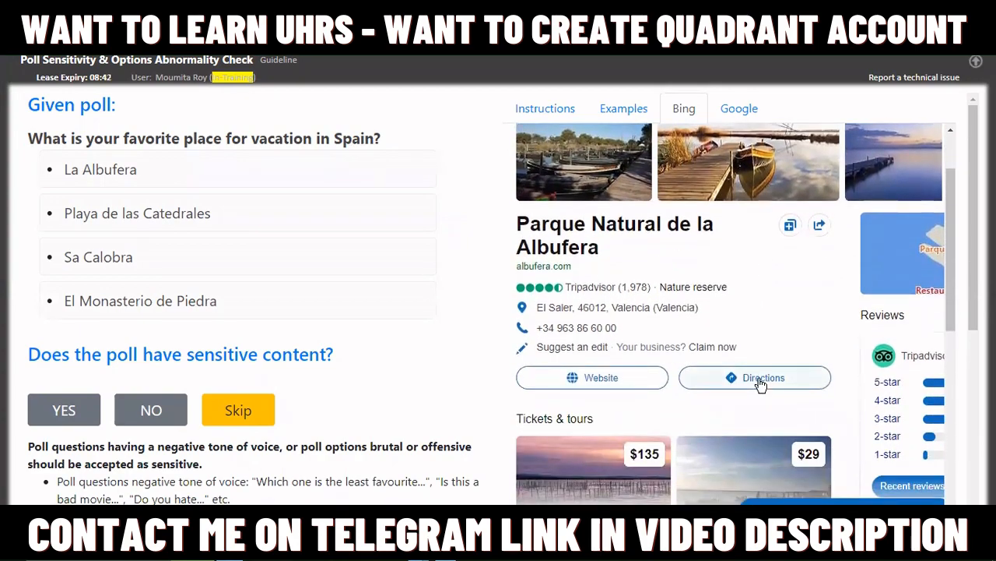
# Look up the Playa de las Catedrales option on Bing and examine its map, place details and related questions
pyautogui.click(143, 216)
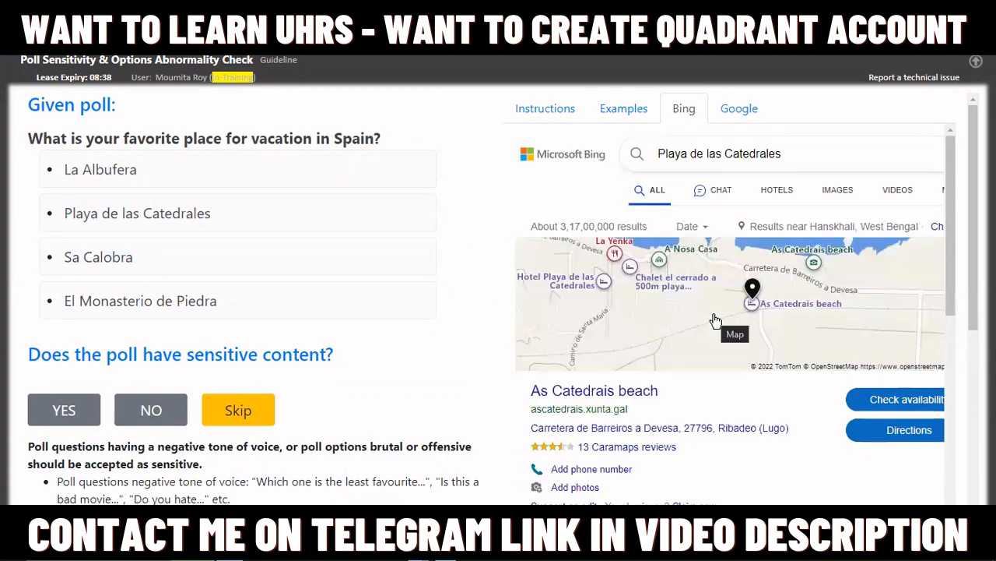
pyautogui.scroll(-1, 715, 320)
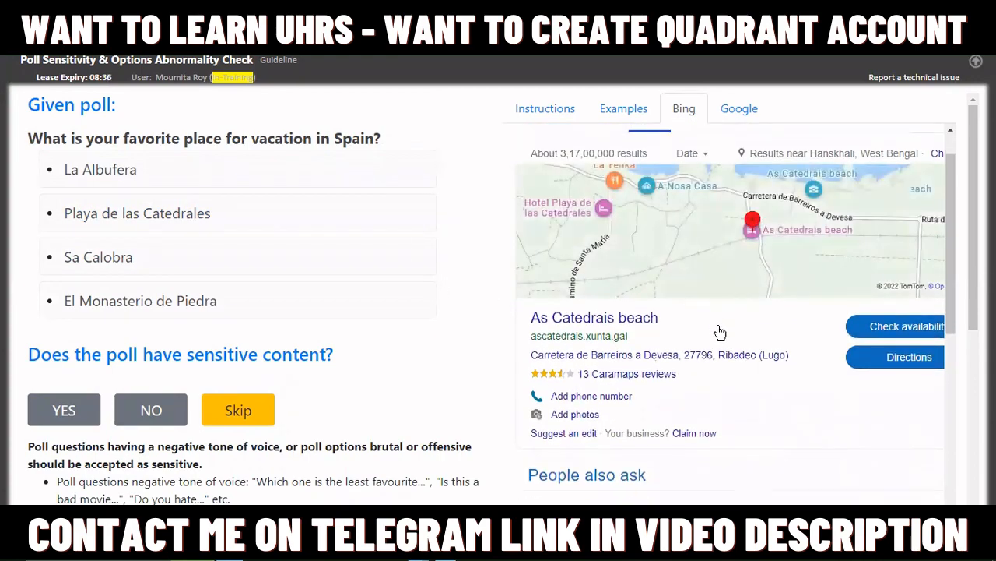
pyautogui.scroll(1, 722, 334)
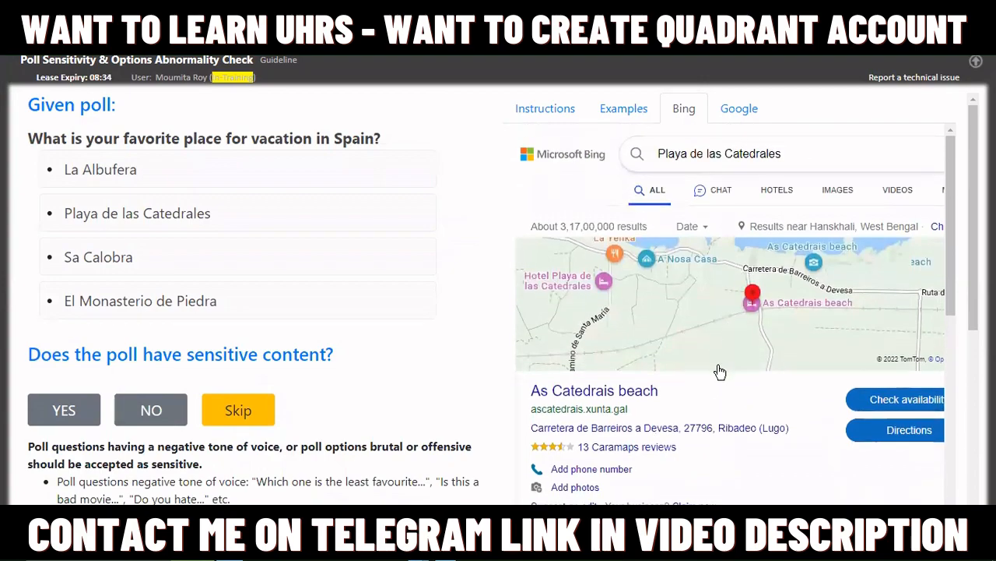
pyautogui.scroll(-3, 716, 378)
pyautogui.scroll(-6, 716, 378)
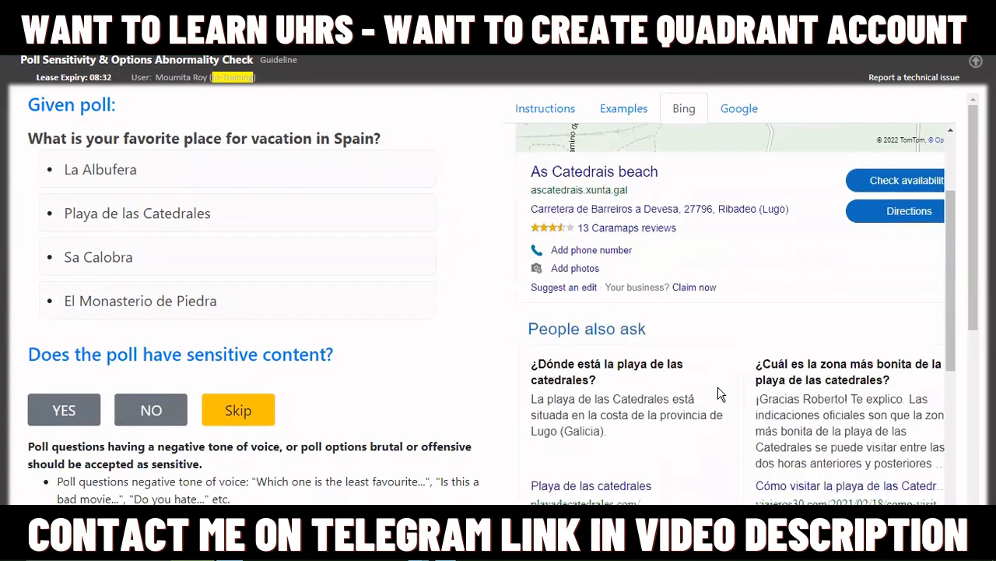
pyautogui.scroll(9, 720, 393)
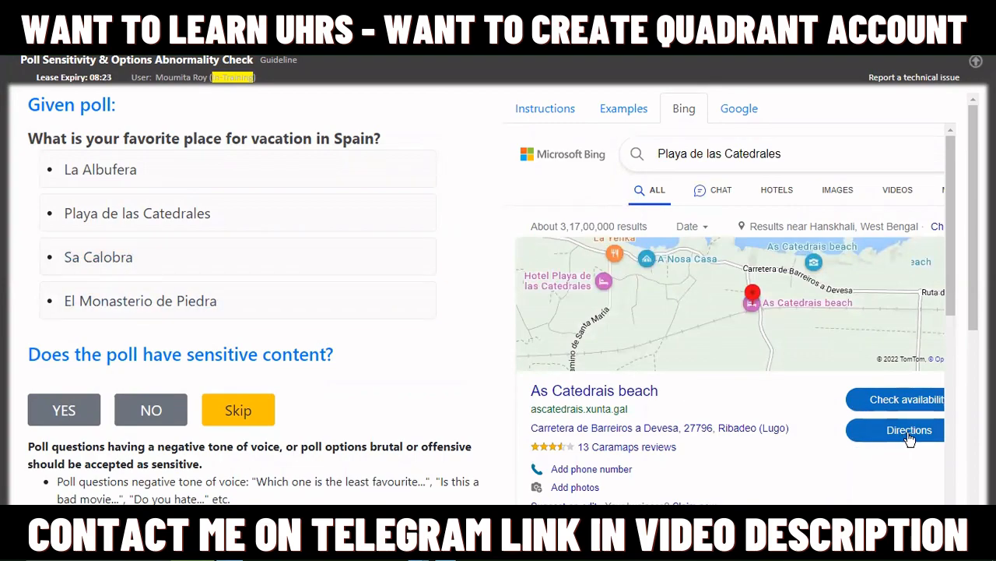
pyautogui.scroll(-1, 742, 441)
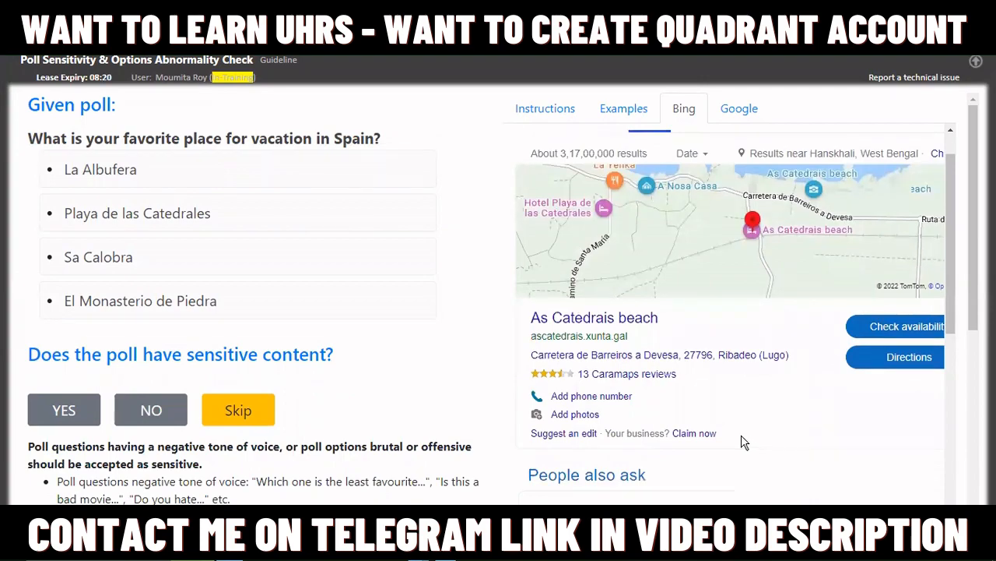
pyautogui.scroll(1, 744, 441)
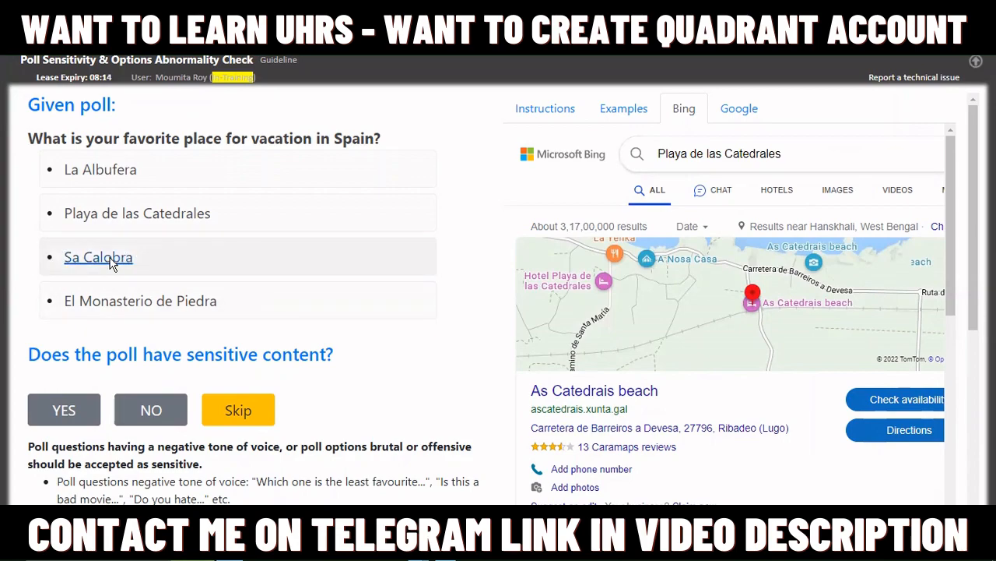
pyautogui.scroll(-10, 792, 309)
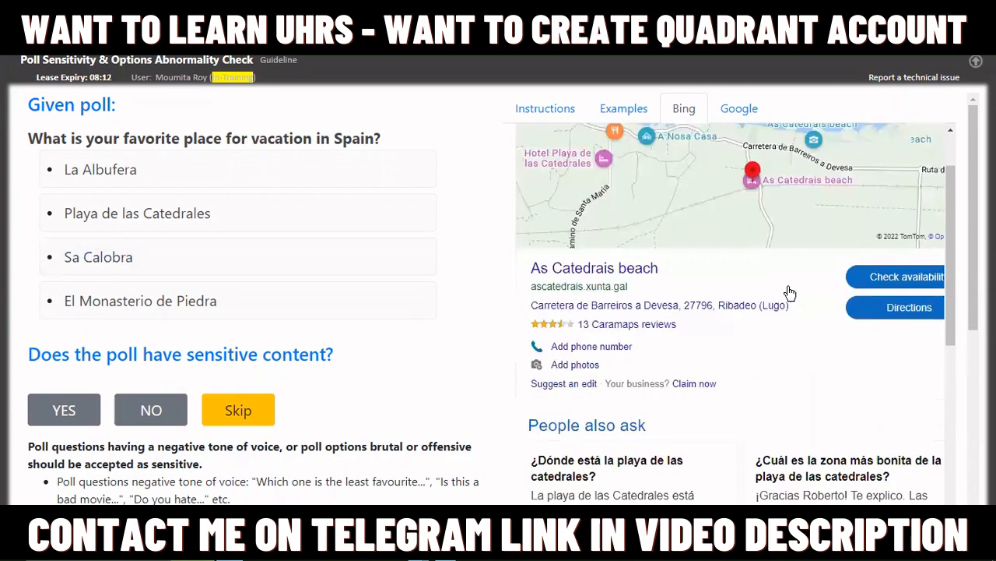
pyautogui.scroll(10, 792, 309)
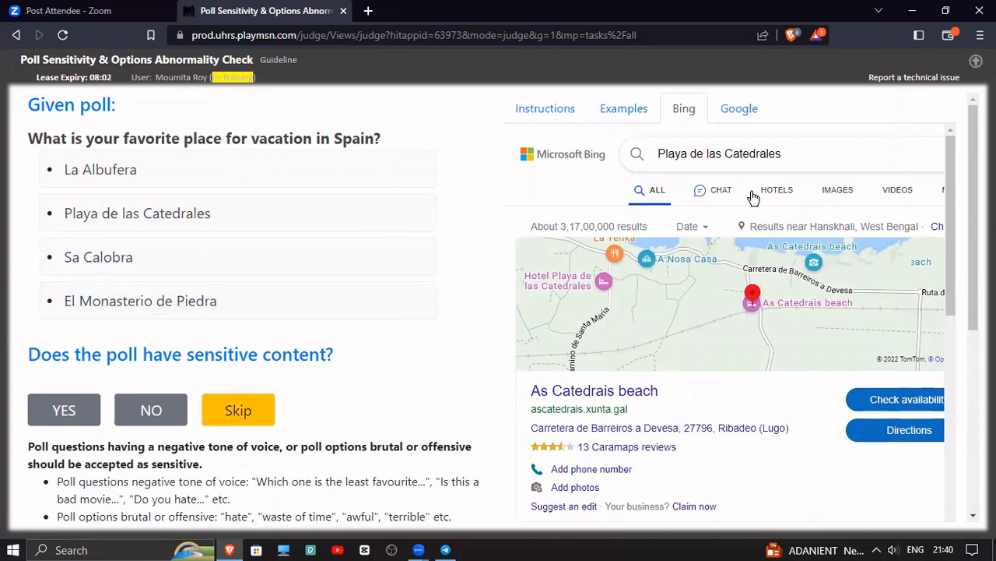
# Look up the Sa Calobra and El Monasterio de Piedra options on Bing and review their results
pyautogui.click(94, 259)
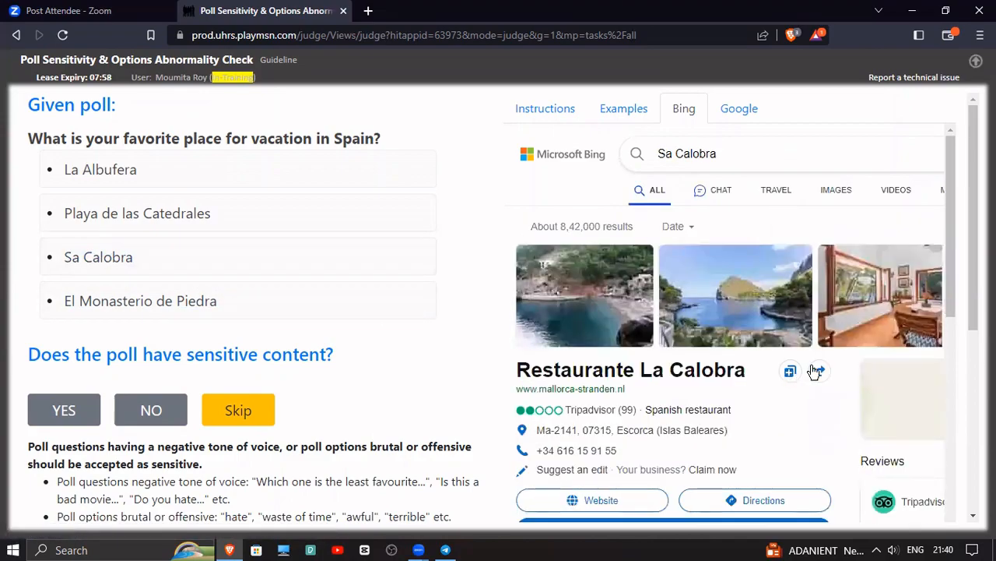
pyautogui.click(162, 304)
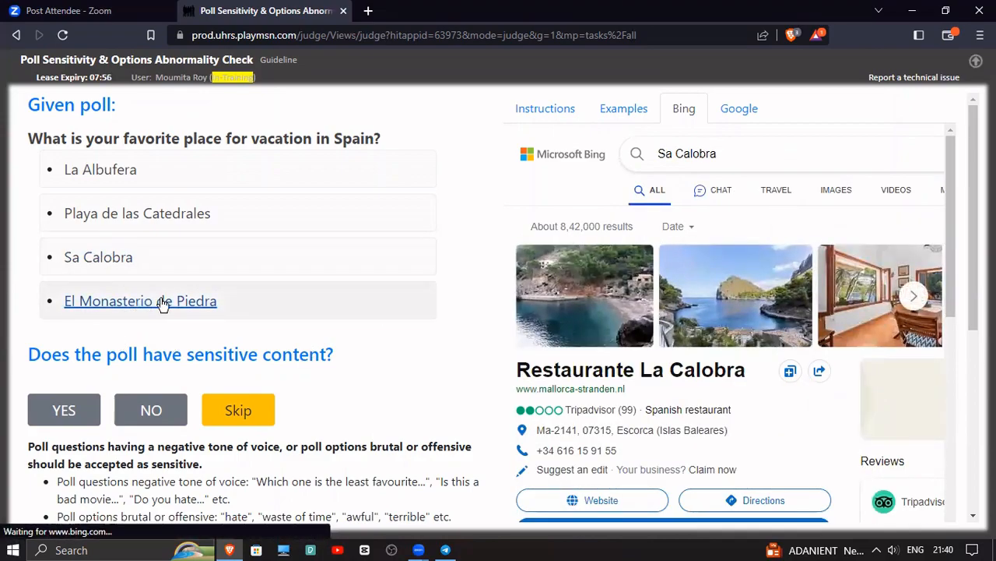
pyautogui.scroll(-1, 763, 402)
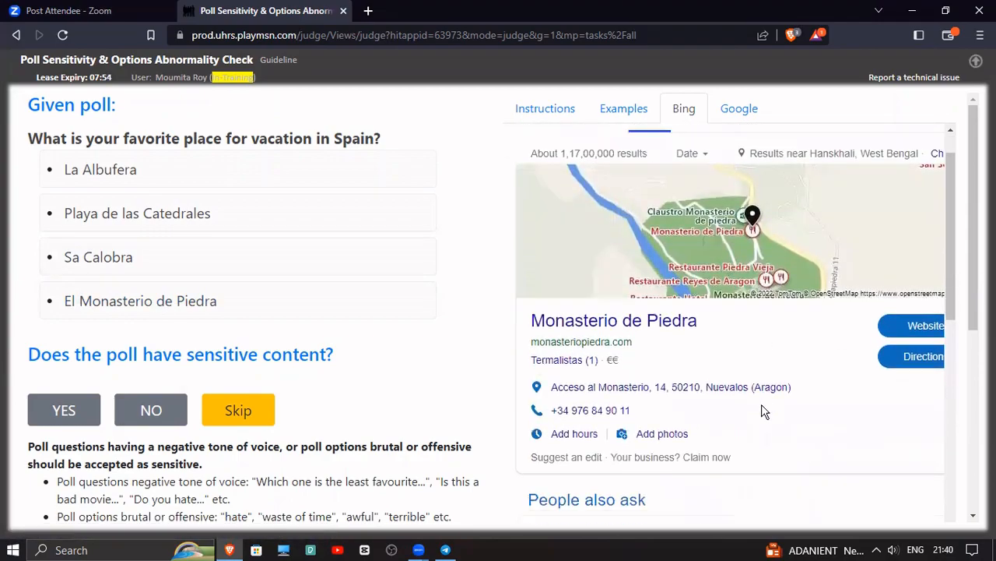
pyautogui.scroll(-7, 763, 410)
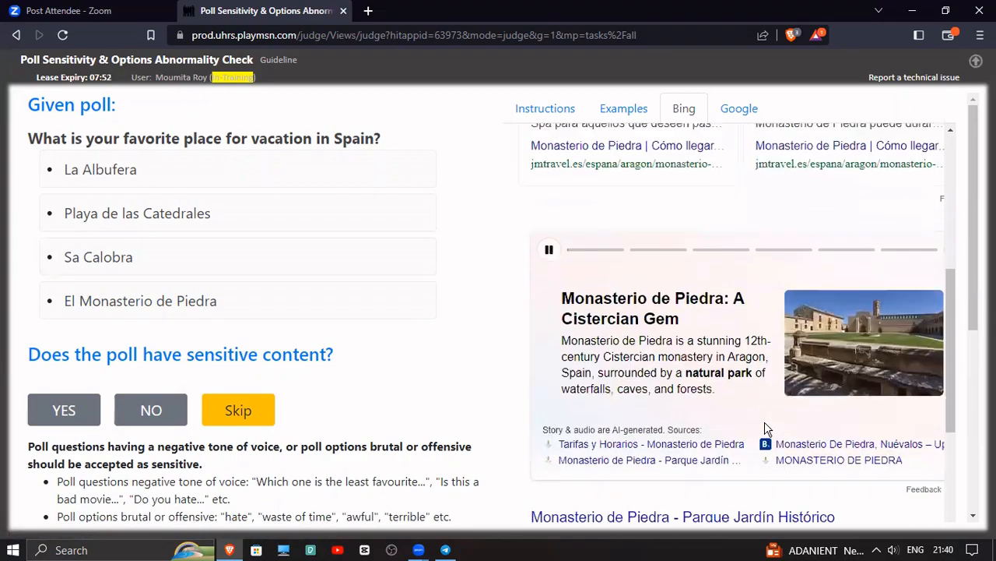
pyautogui.scroll(8, 778, 430)
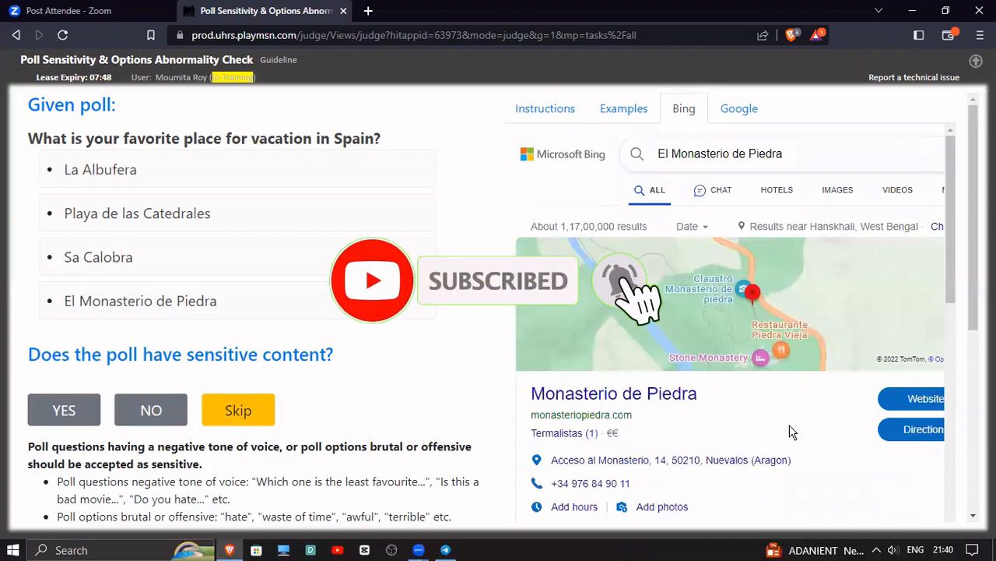
pyautogui.scroll(-1, 790, 431)
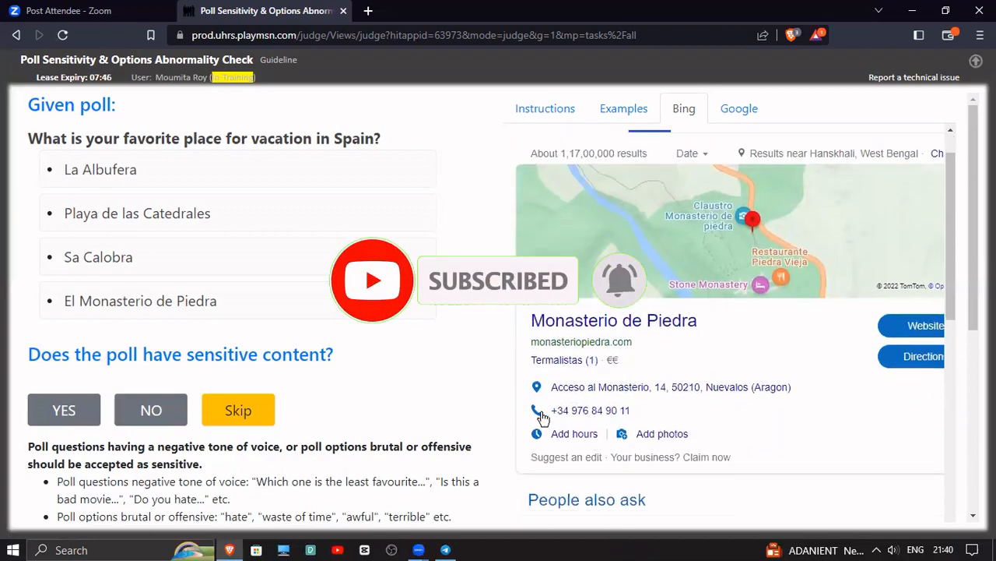
# Judge the Spain vacation poll as not sensitive but with abnormal options, and dismiss the feedback
pyautogui.scroll(-3, 175, 292)
pyautogui.click(151, 193)
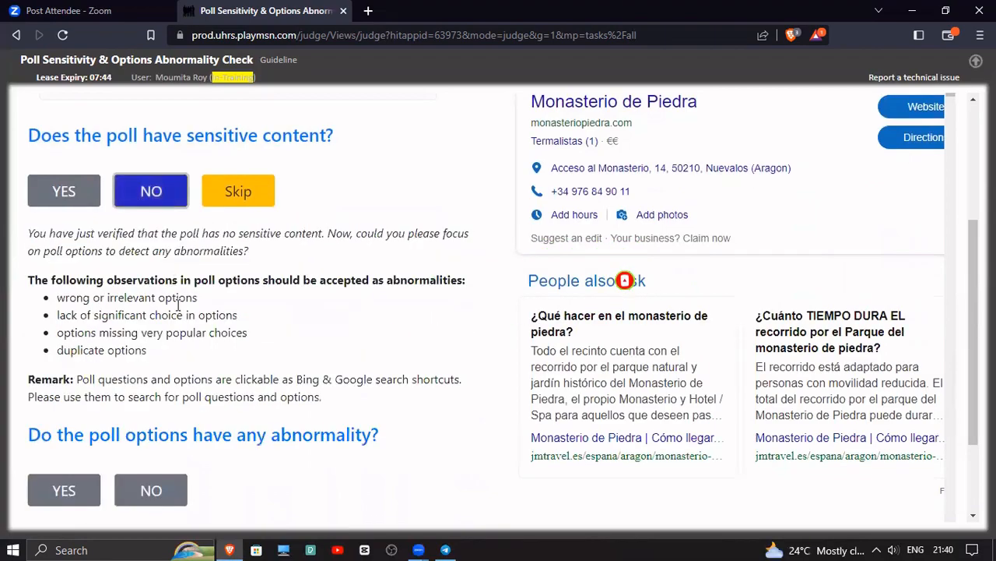
pyautogui.scroll(-2, 85, 342)
pyautogui.click(89, 374)
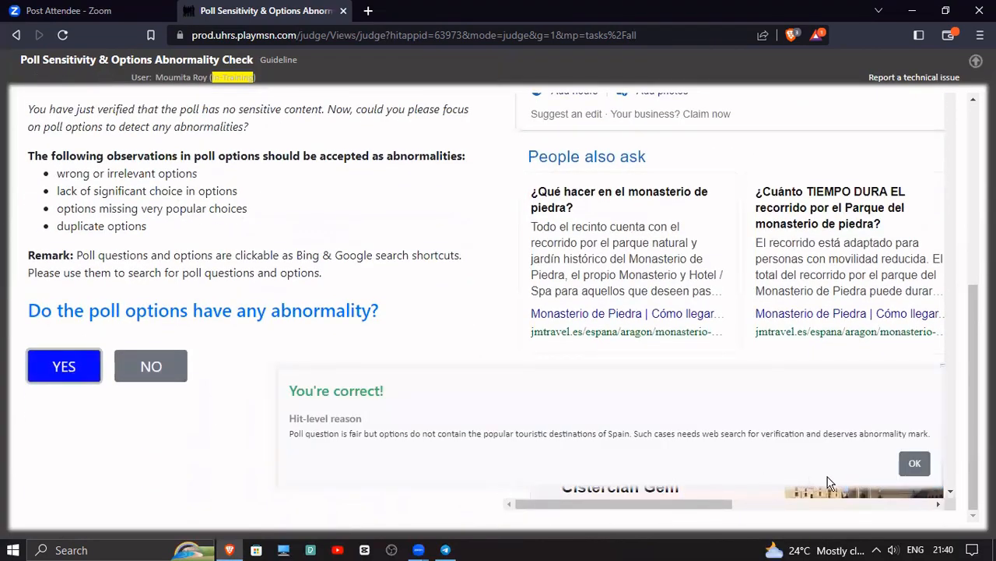
pyautogui.click(914, 464)
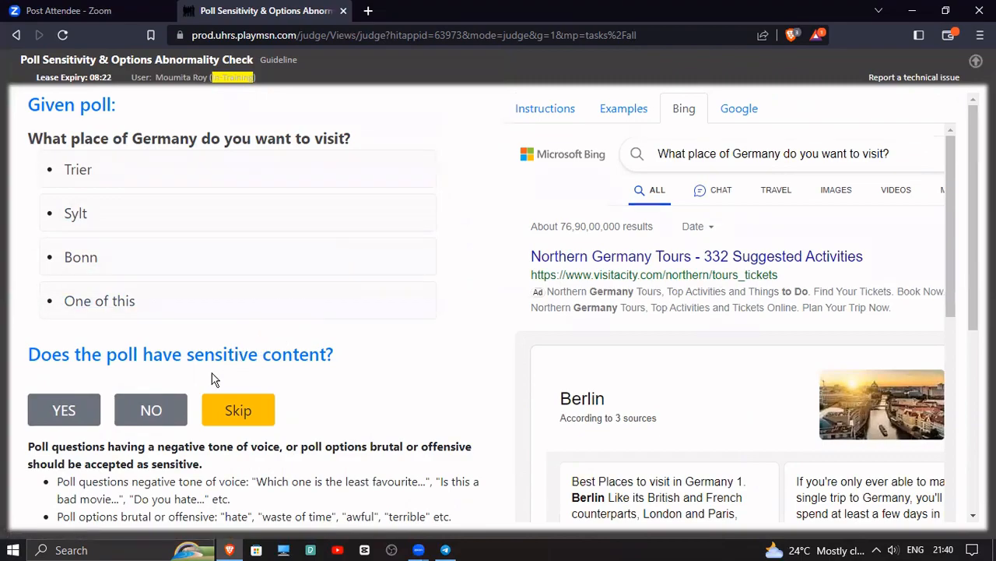
# Judge the poll about places to visit in Germany as not sensitive but with abnormal options
pyautogui.click(153, 410)
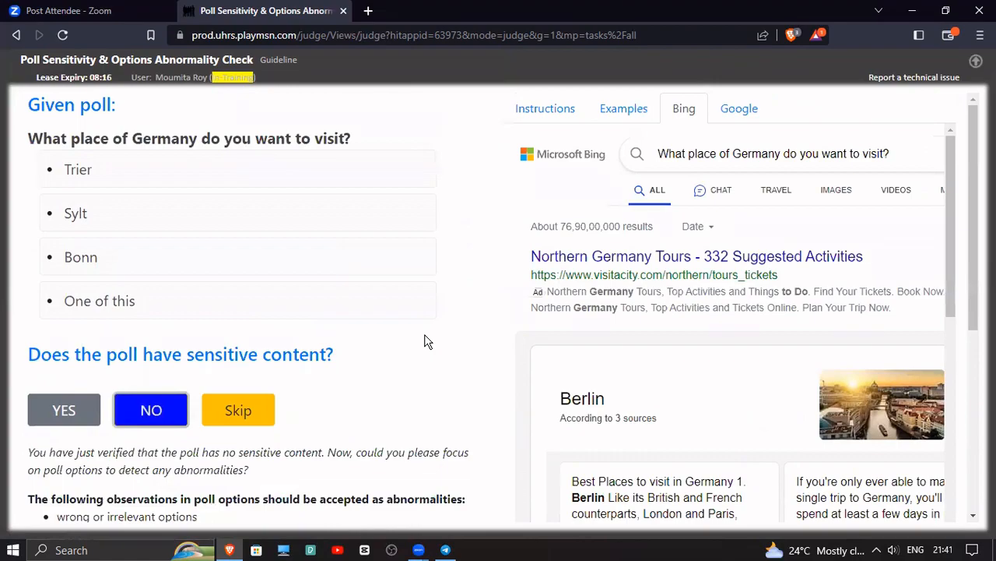
pyautogui.scroll(-4, 403, 359)
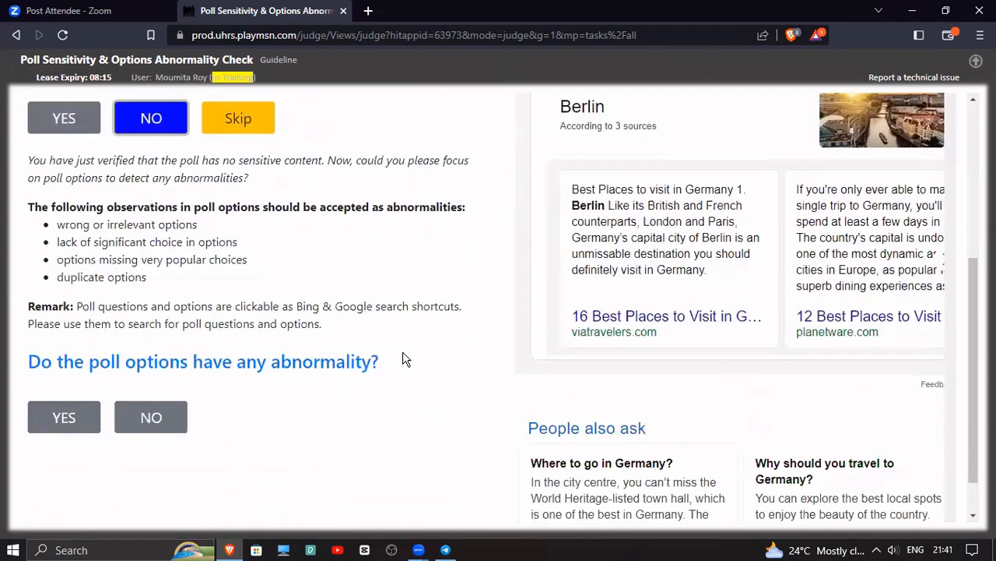
pyautogui.click(102, 425)
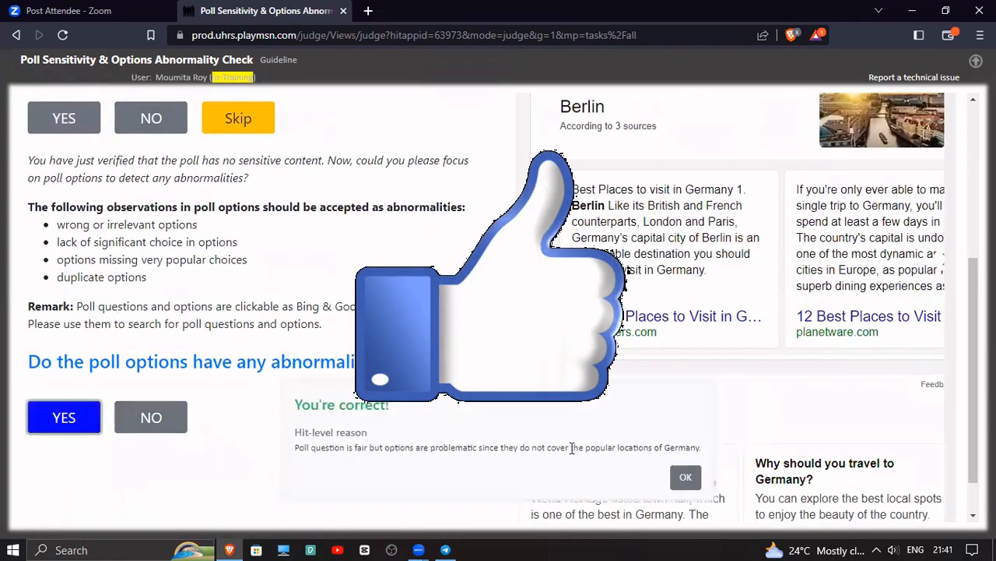
# Dismiss the Germany poll feedback, then judge the Tequila Agave poll as not sensitive and without option abnormalities
pyautogui.click(685, 476)
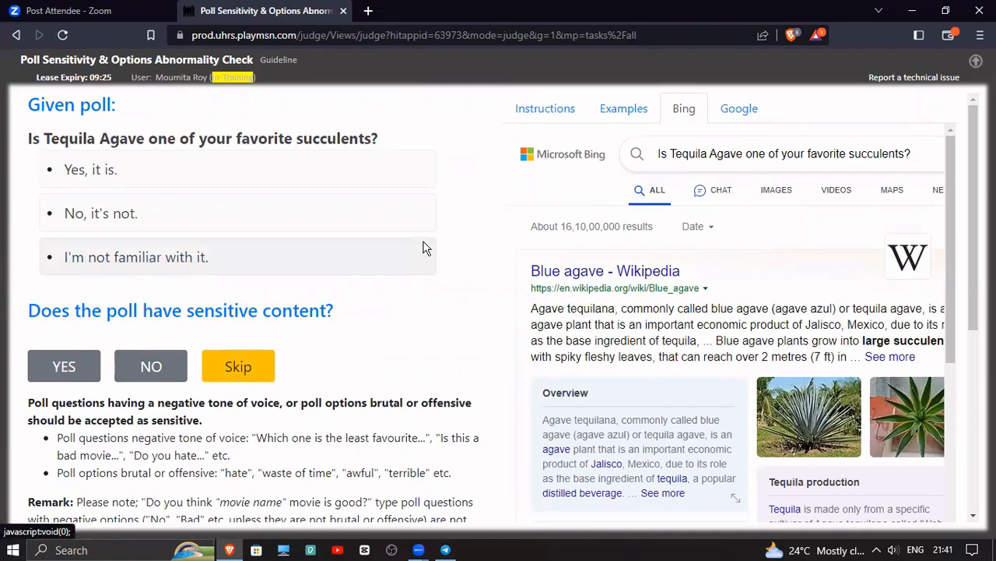
pyautogui.click(175, 372)
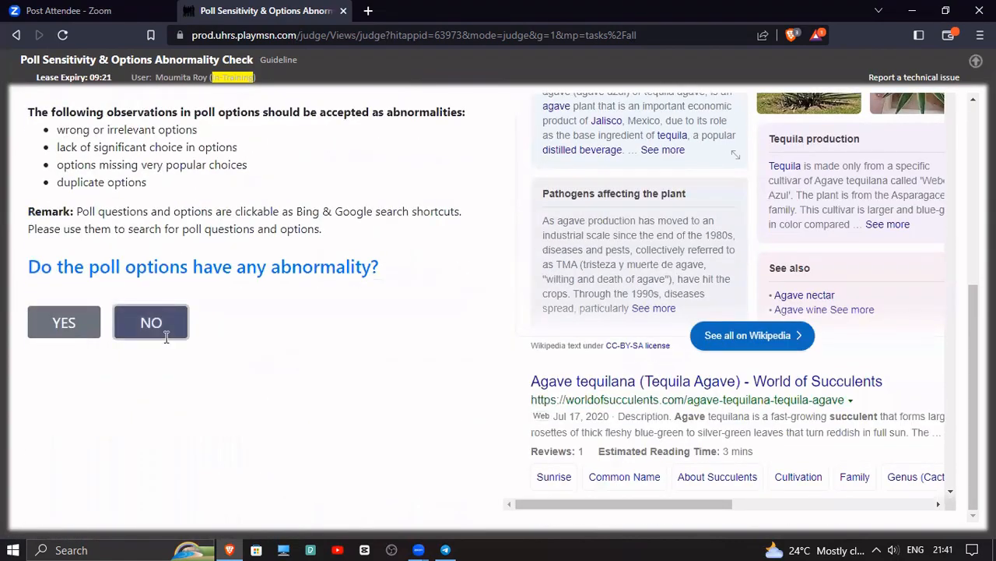
pyautogui.click(158, 326)
pyautogui.click(597, 476)
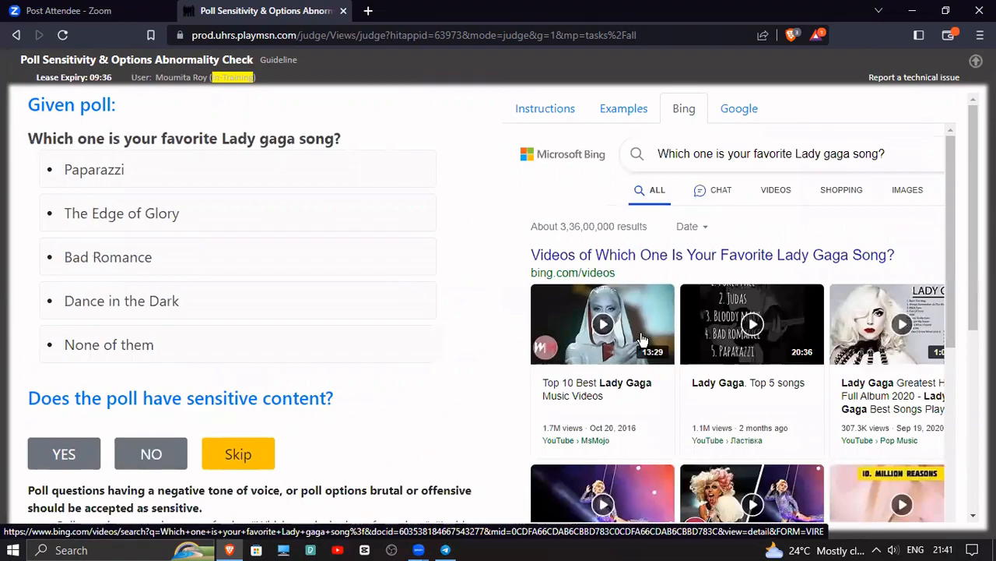
# Look up the Paparazzi option of the Lady Gaga song poll on Bing and review the results
pyautogui.click(86, 172)
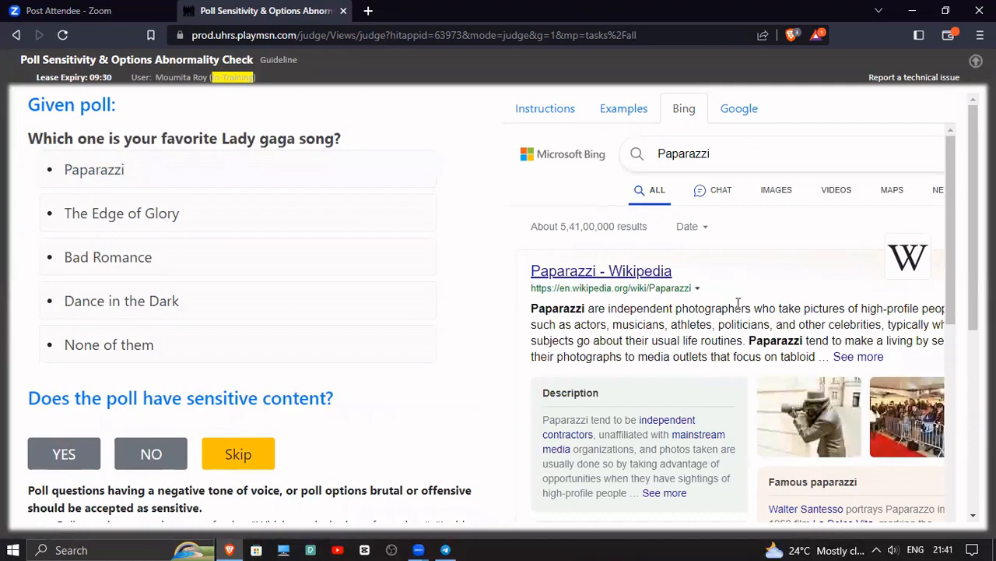
pyautogui.scroll(-2, 791, 355)
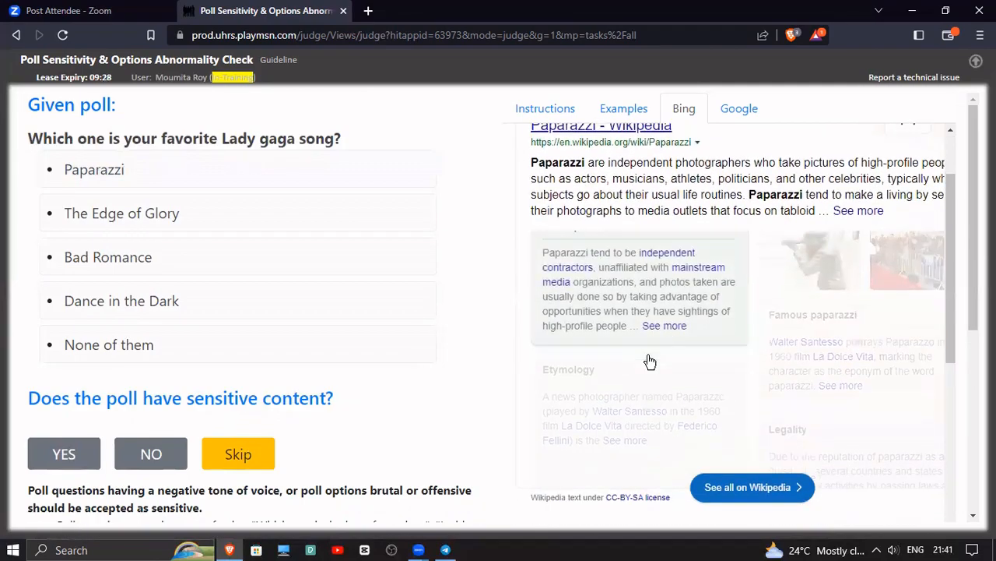
pyautogui.scroll(-3, 816, 389)
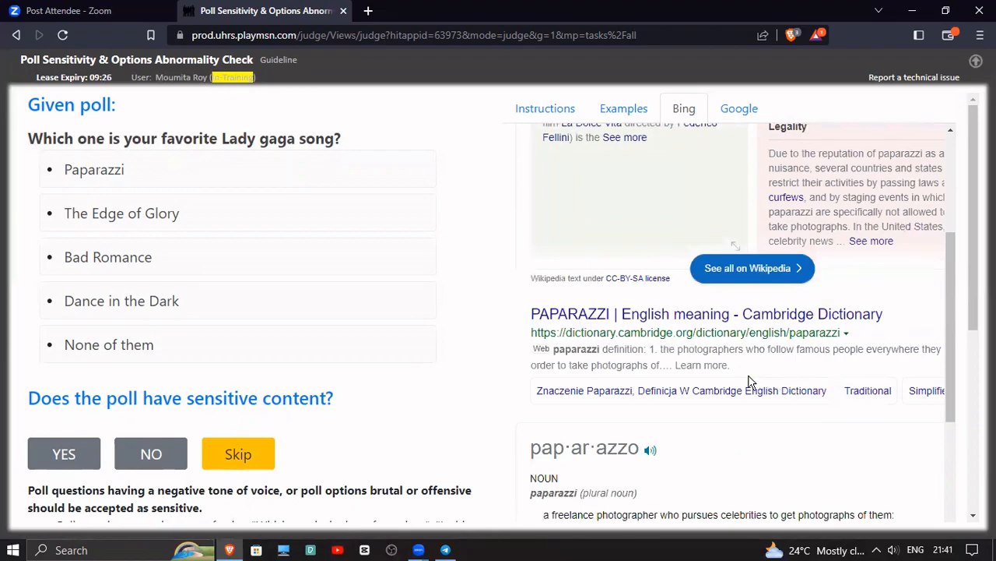
pyautogui.scroll(4, 746, 382)
pyautogui.scroll(2, 740, 380)
# Refine the Bing lookup of the Paparazzi option to "paparazzi lady gaga"
pyautogui.moveTo(742, 153); pyautogui.dragTo(587, 137)
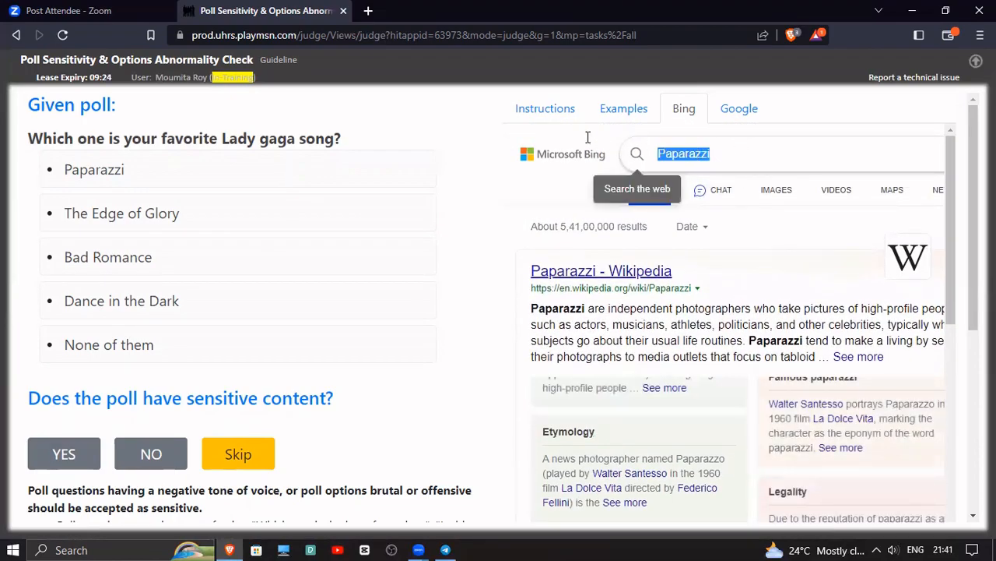
pyautogui.press('BackSpace')
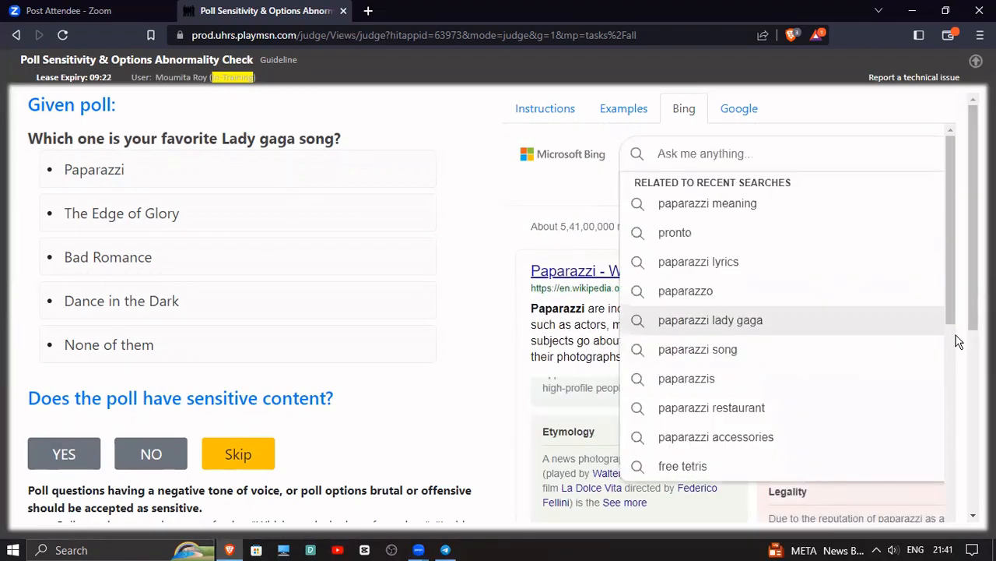
pyautogui.click(93, 175)
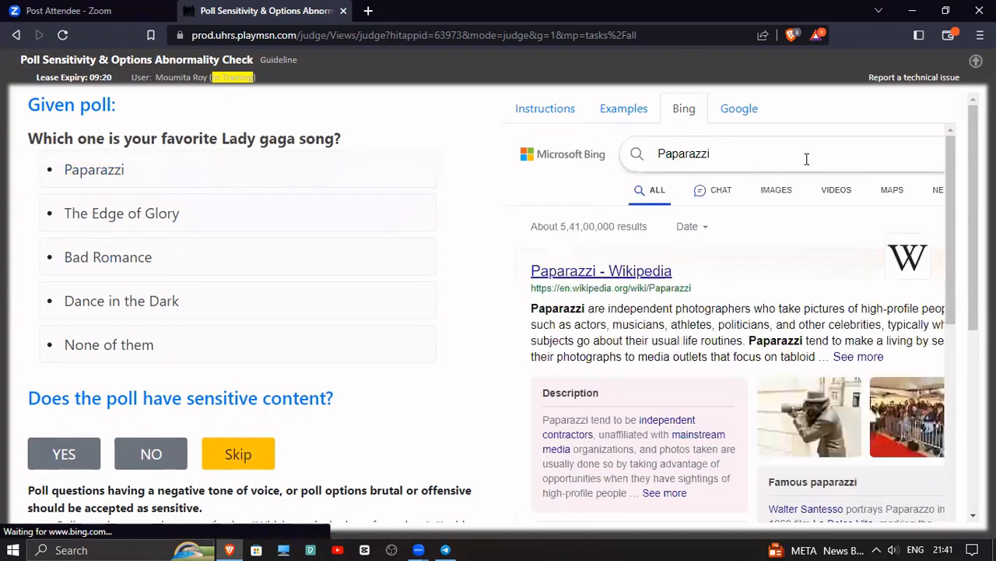
pyautogui.click(807, 158)
pyautogui.write('la')
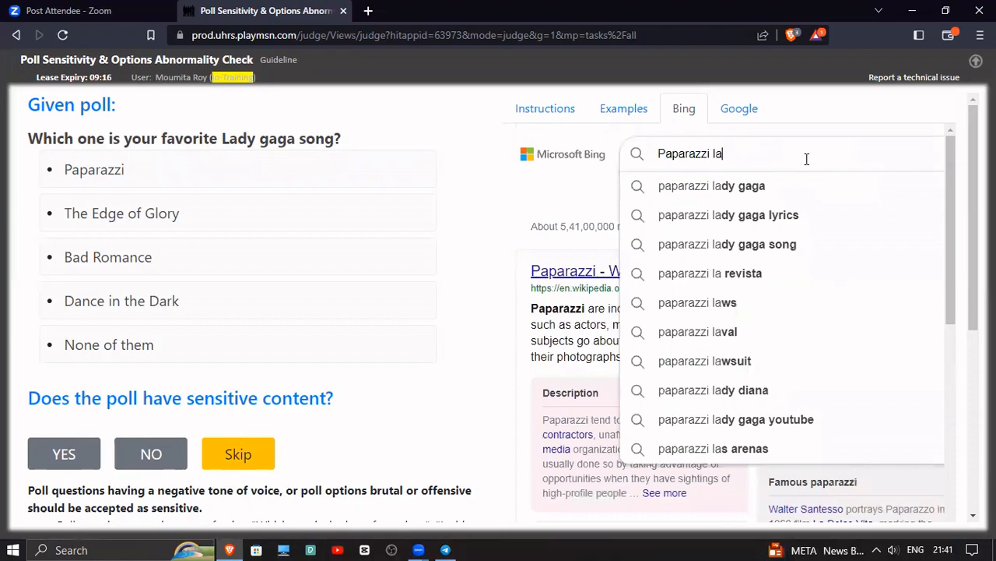
pyautogui.click(792, 191)
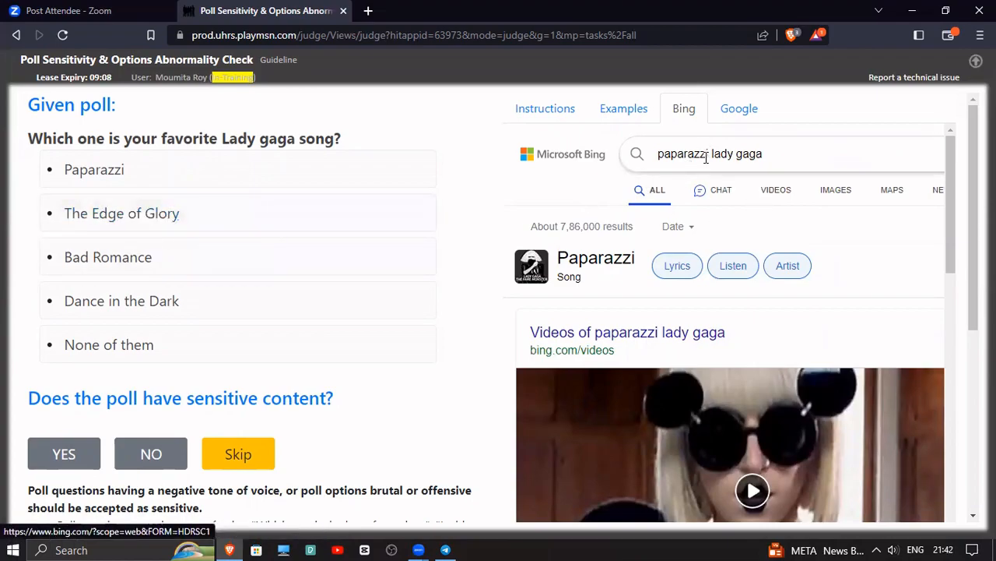
# Copy "lady gaga" from the Bing query and clear the search text
pyautogui.moveTo(763, 154); pyautogui.dragTo(738, 153)
pyautogui.rightClick(759, 153)
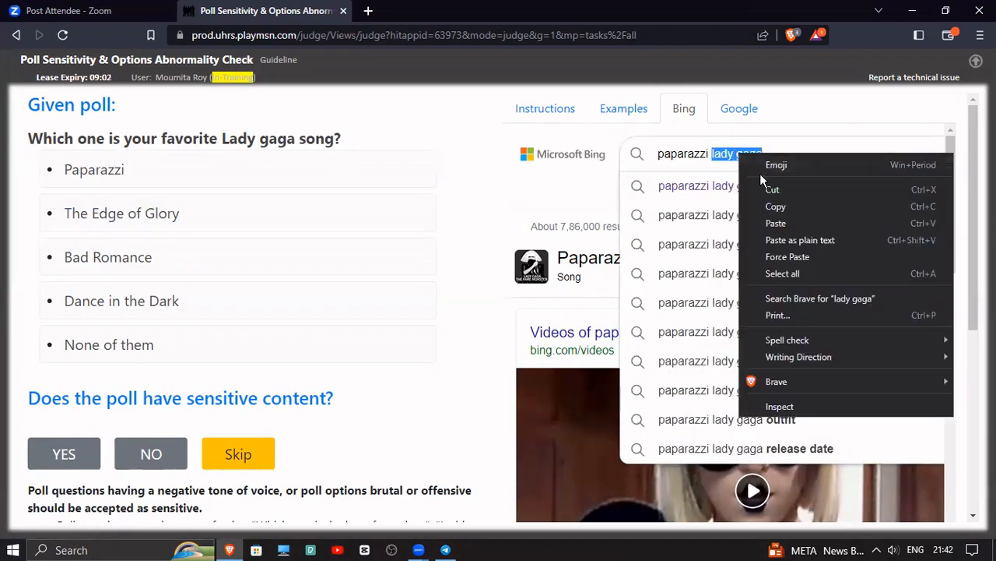
pyautogui.click(774, 205)
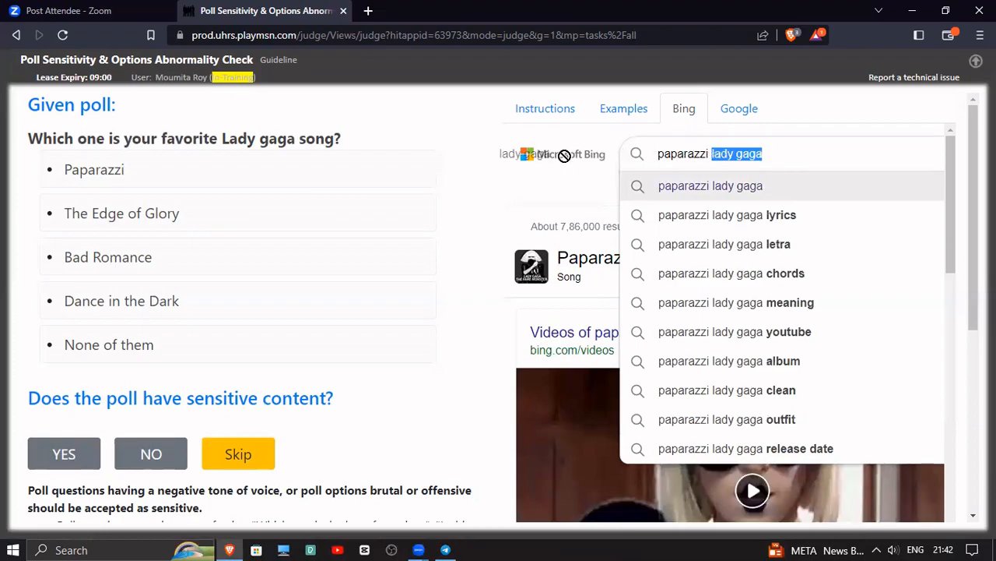
pyautogui.press('BackSpace')
pyautogui.hotkey('ctrl', 'BackSpace')
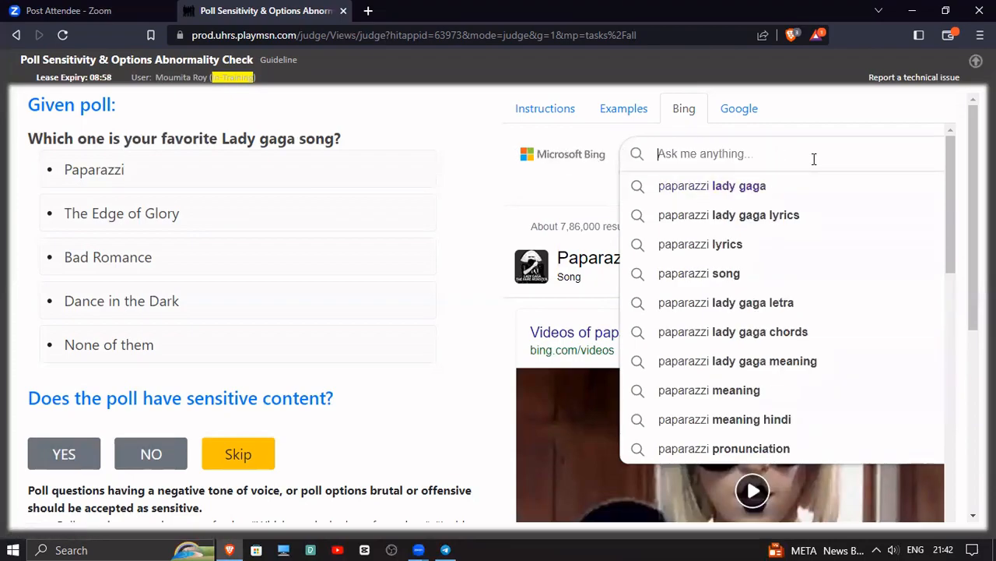
# Look up The Edge of Glory and Bad Romance options on Bing and review their results
pyautogui.click(90, 217)
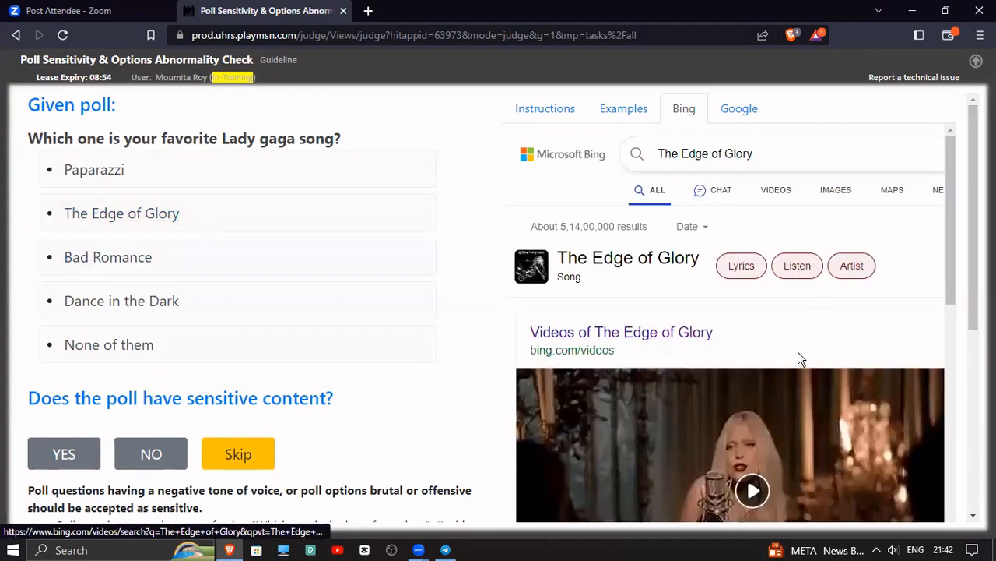
pyautogui.scroll(-3, 802, 358)
pyautogui.scroll(3, 626, 327)
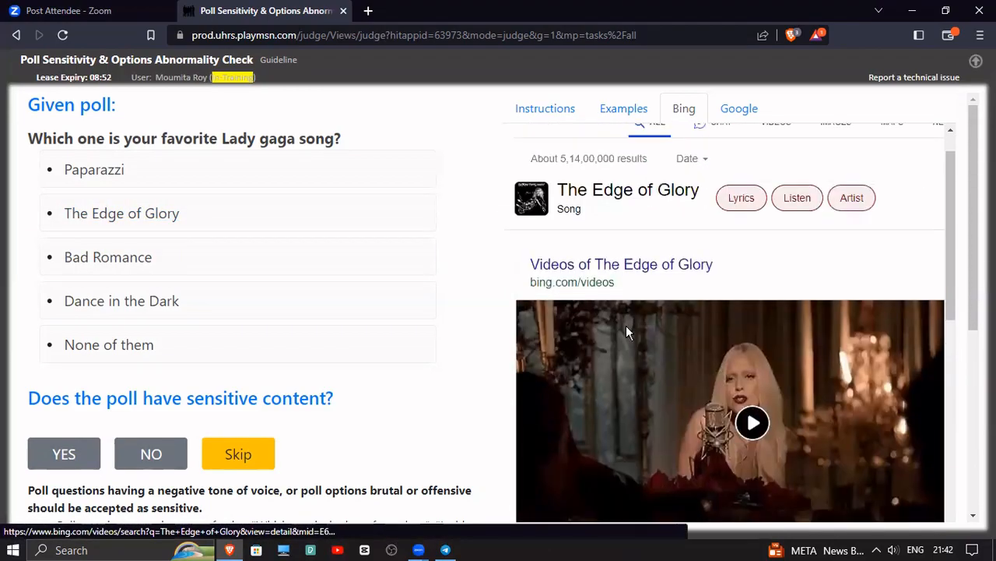
pyautogui.click(136, 263)
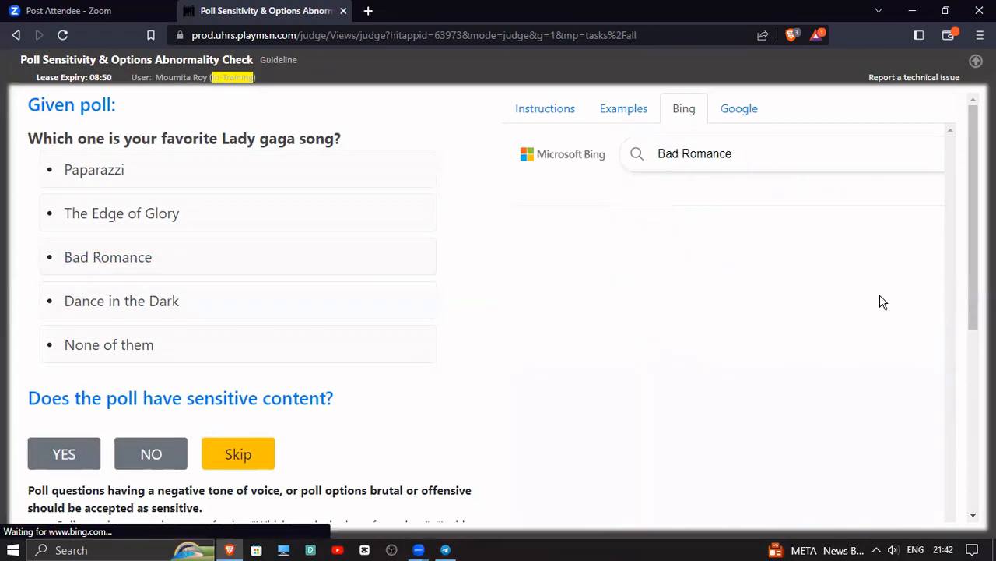
pyautogui.scroll(-3, 854, 333)
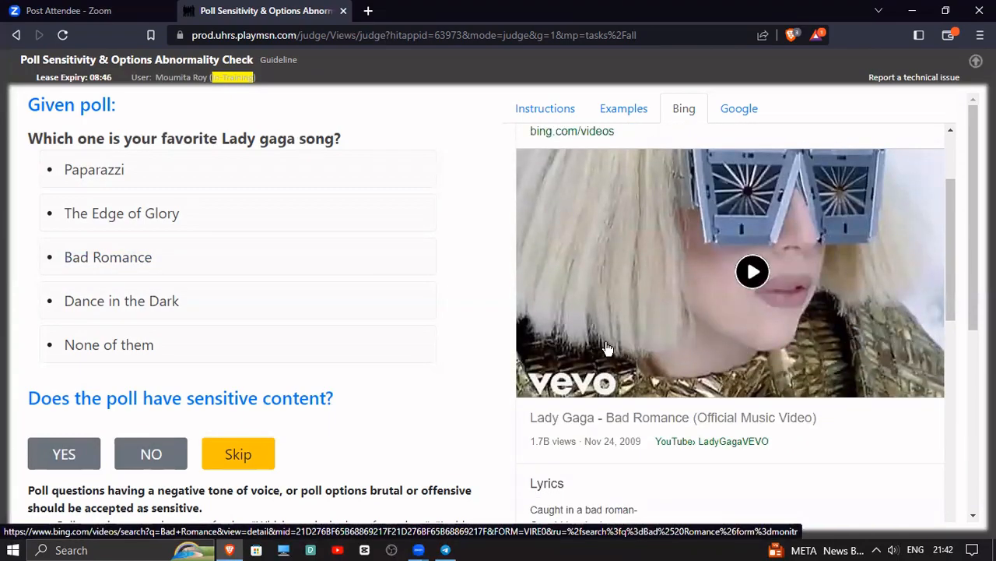
pyautogui.click(109, 268)
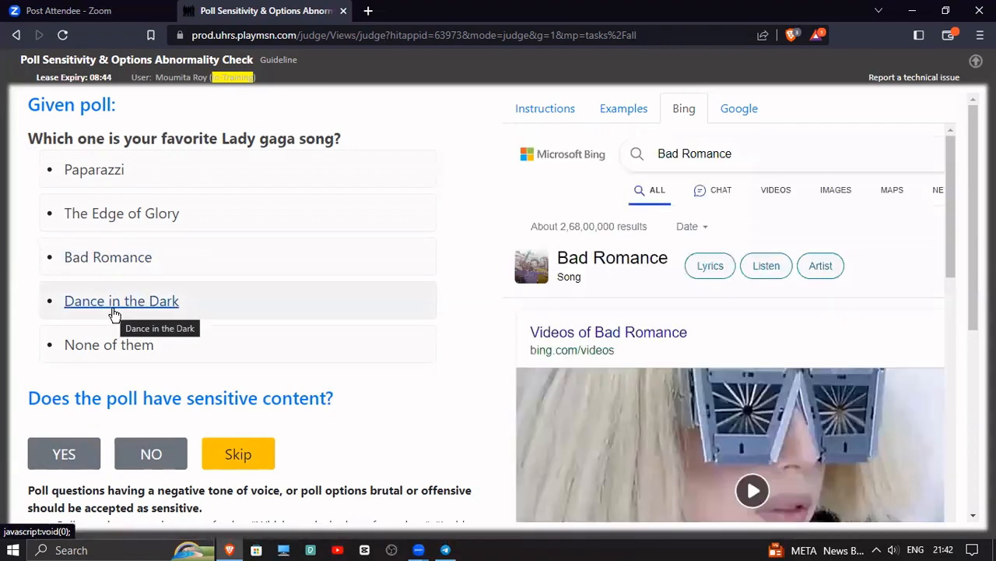
# Look up the Dance in the Dark option on Bing and check the song's artist details
pyautogui.click(111, 307)
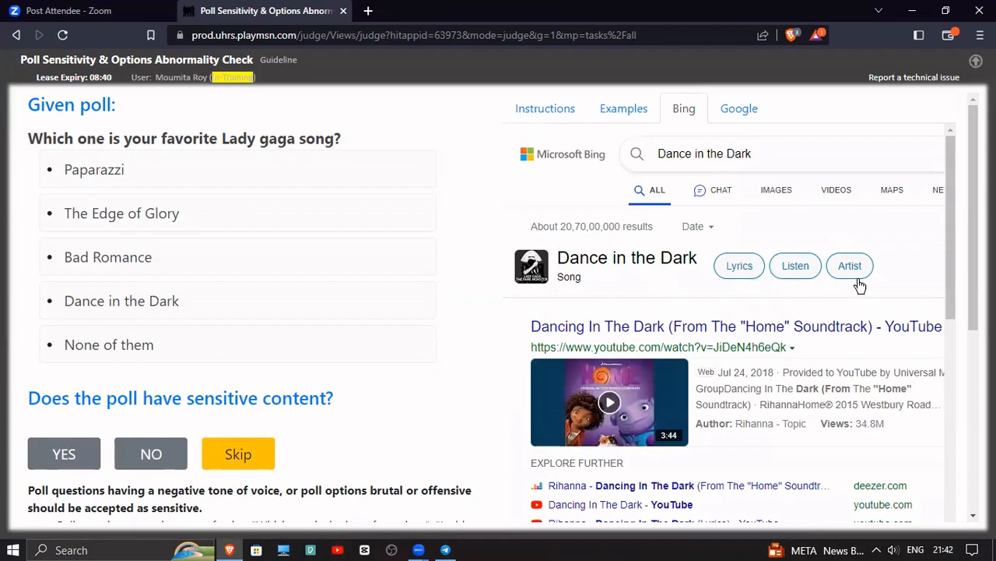
pyautogui.click(850, 265)
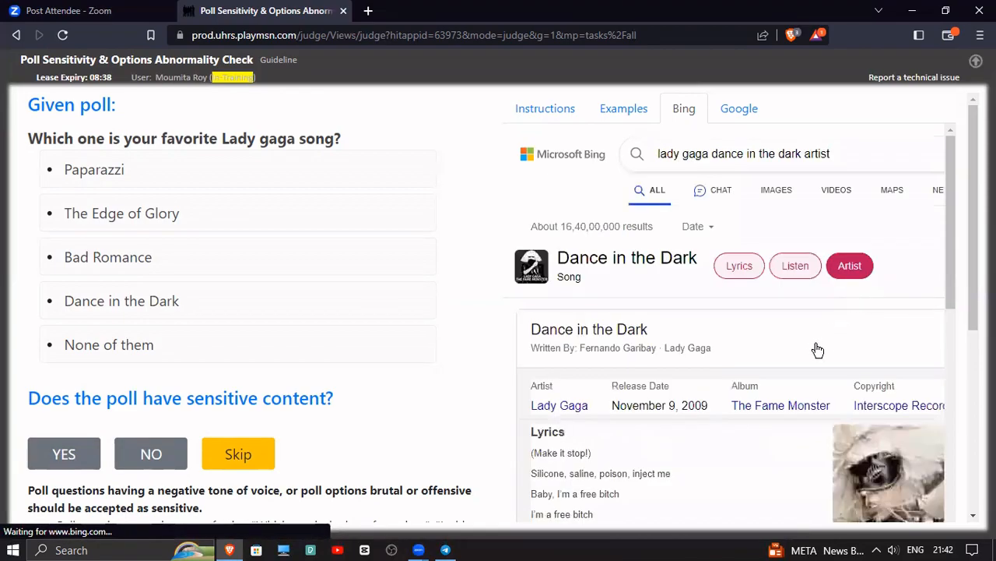
pyautogui.scroll(-2, 596, 329)
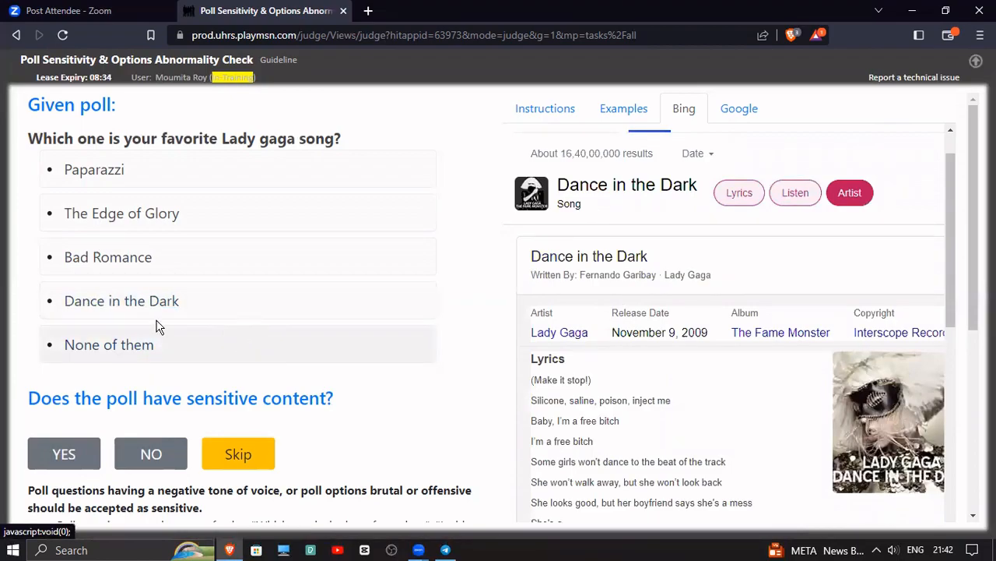
# Judge the Lady Gaga song poll as not sensitive and without option abnormalities, and dismiss the feedback
pyautogui.scroll(-4, 182, 378)
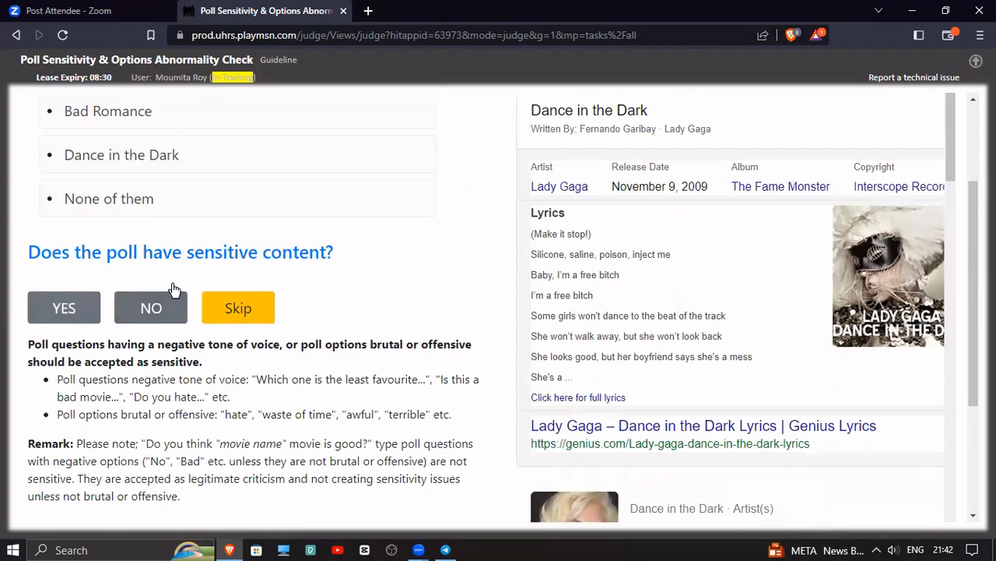
pyautogui.scroll(2, 174, 287)
pyautogui.scroll(-2, 173, 289)
pyautogui.click(161, 308)
pyautogui.scroll(-3, 160, 307)
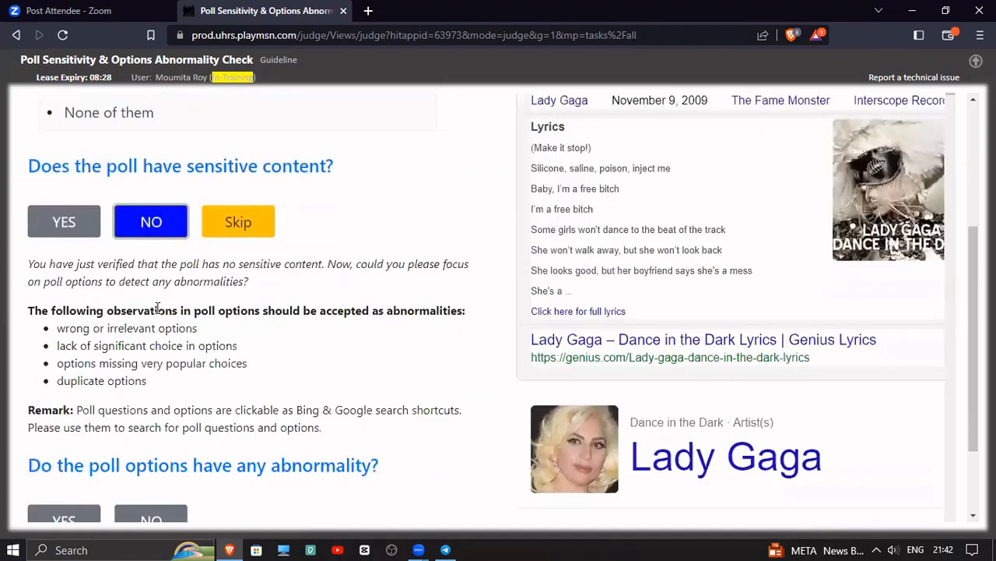
pyautogui.click(161, 410)
pyautogui.click(719, 461)
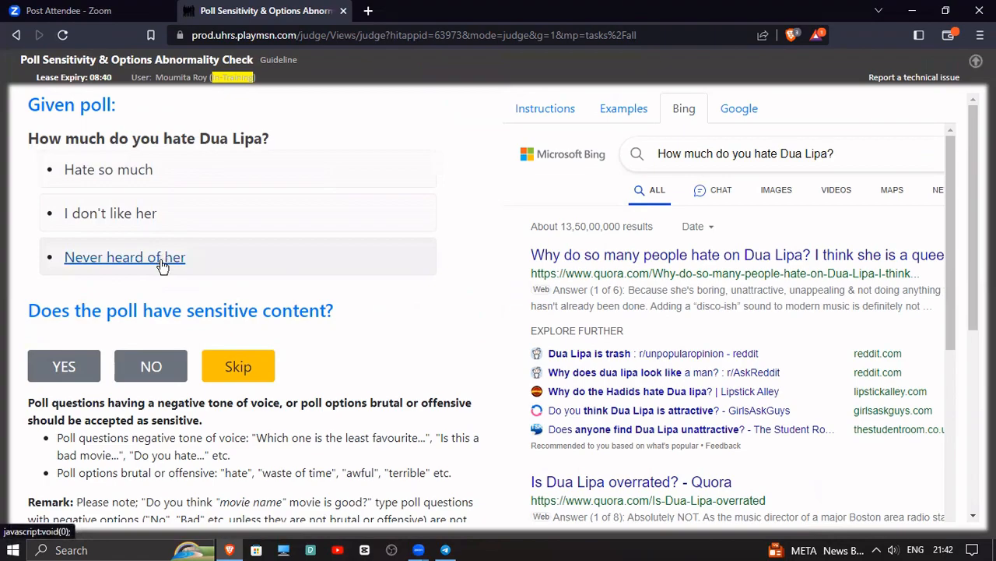
# Judge the poll "How much do you hate Dua Lipa?" as sensitive and dismiss the feedback
pyautogui.click(66, 365)
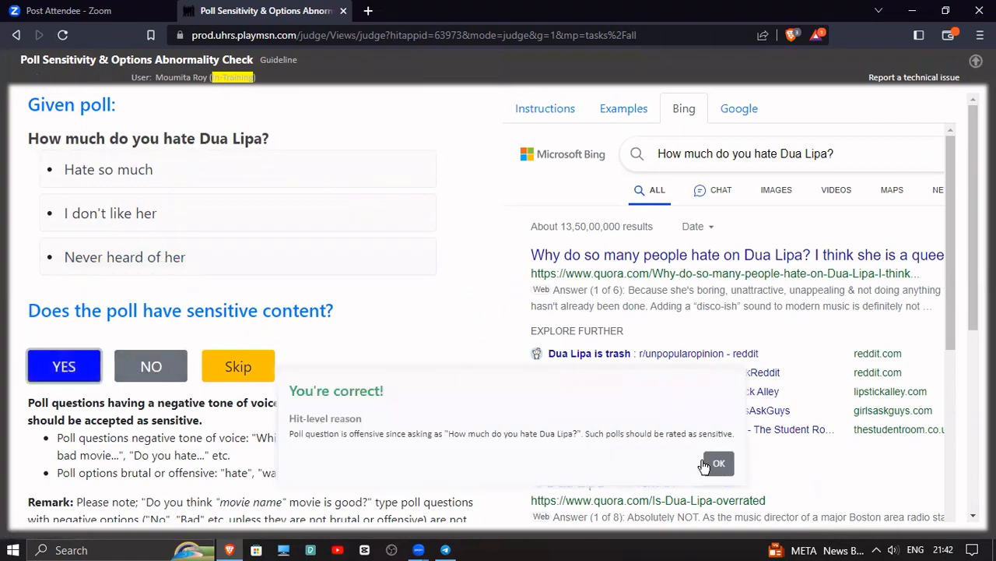
pyautogui.click(705, 465)
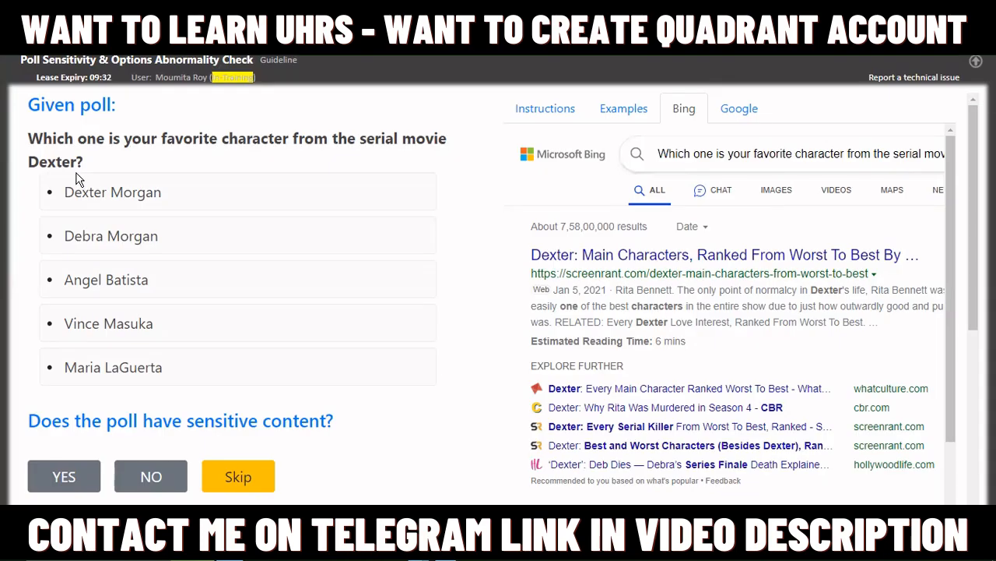
# Copy "Dexter" from the poll question and search for it on Google in a separate browser tab
pyautogui.moveTo(24, 161); pyautogui.dragTo(67, 162)
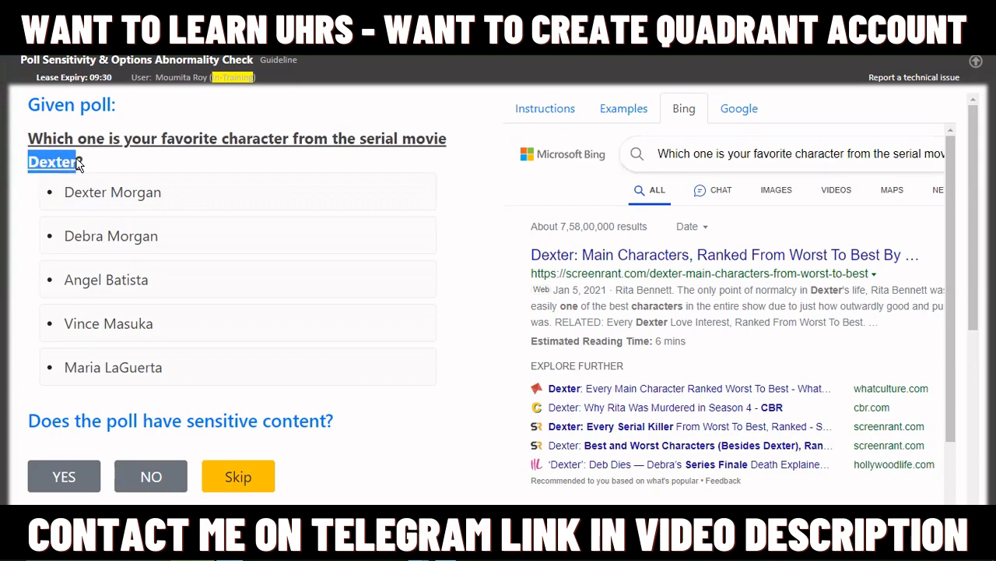
pyautogui.rightClick(53, 162)
pyautogui.click(110, 287)
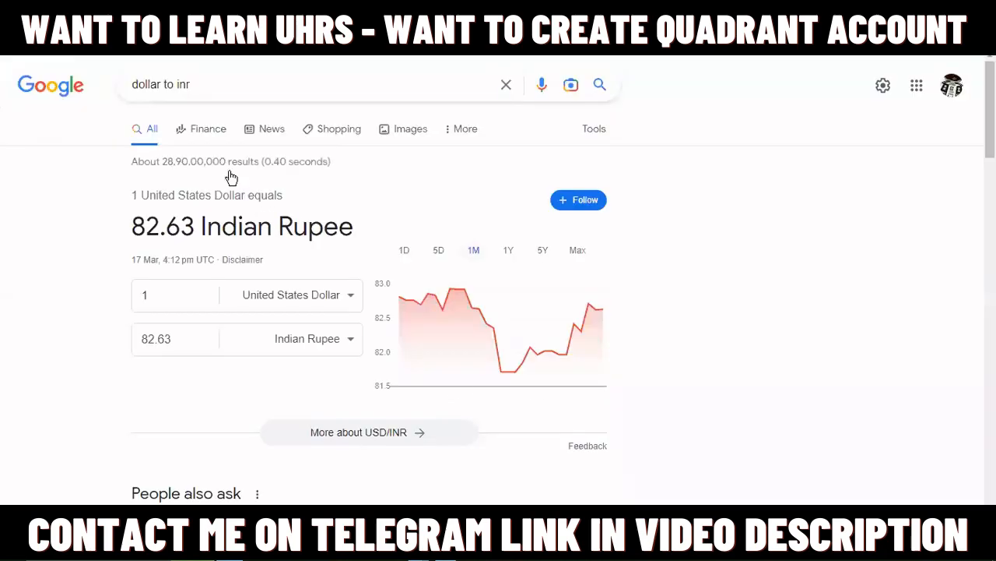
pyautogui.click(247, 92)
pyautogui.moveTo(246, 92); pyautogui.dragTo(126, 81)
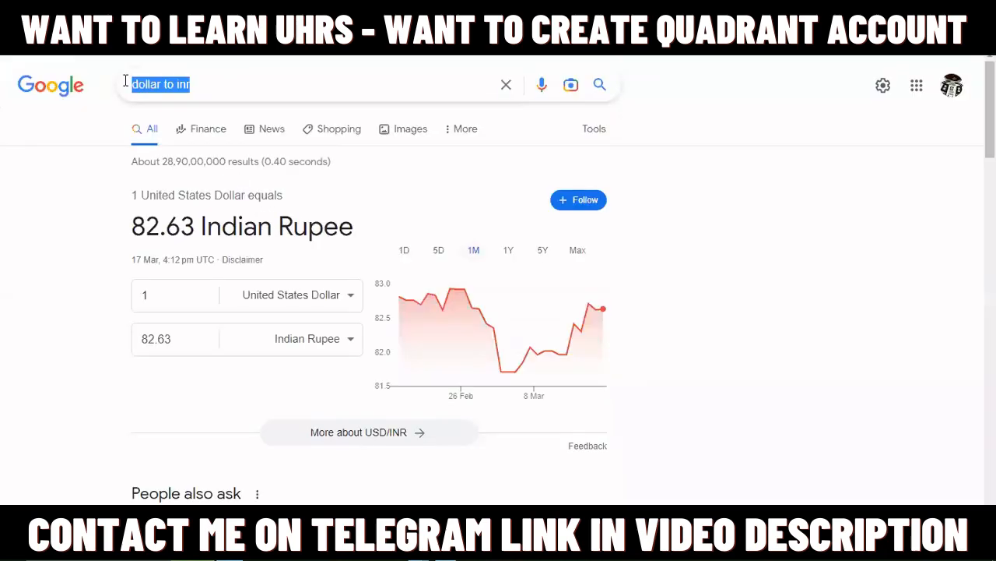
pyautogui.press('BackSpace')
pyautogui.hotkey('ctrl', 'v')
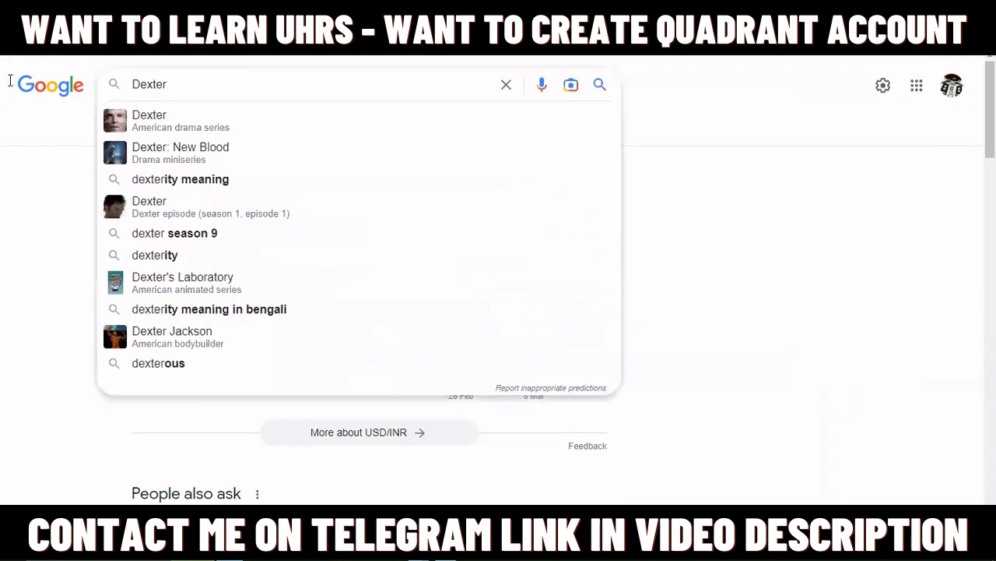
pyautogui.press('Return')
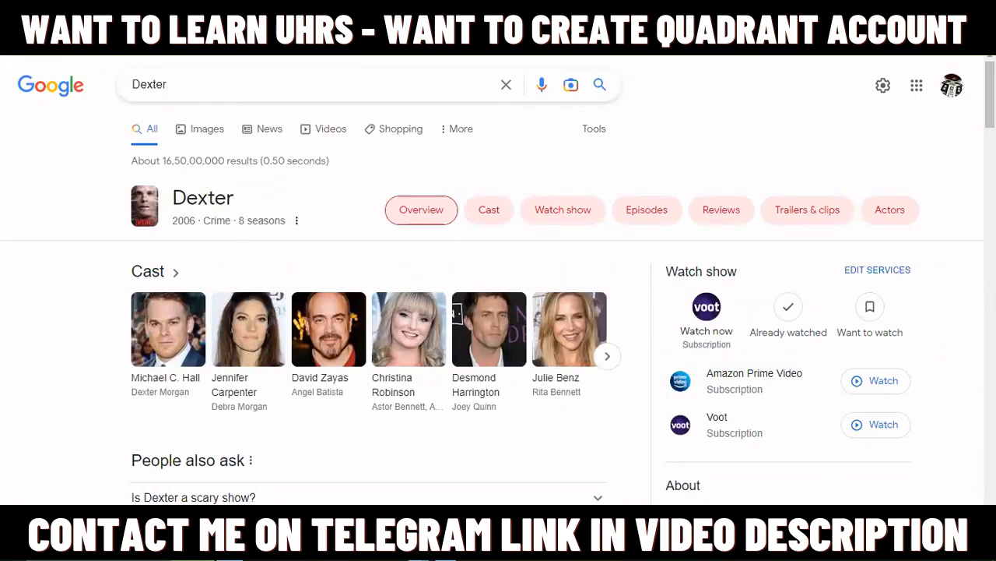
# Examine the cast of the Dexter TV series on Google, then return to the poll judging page
pyautogui.click(490, 220)
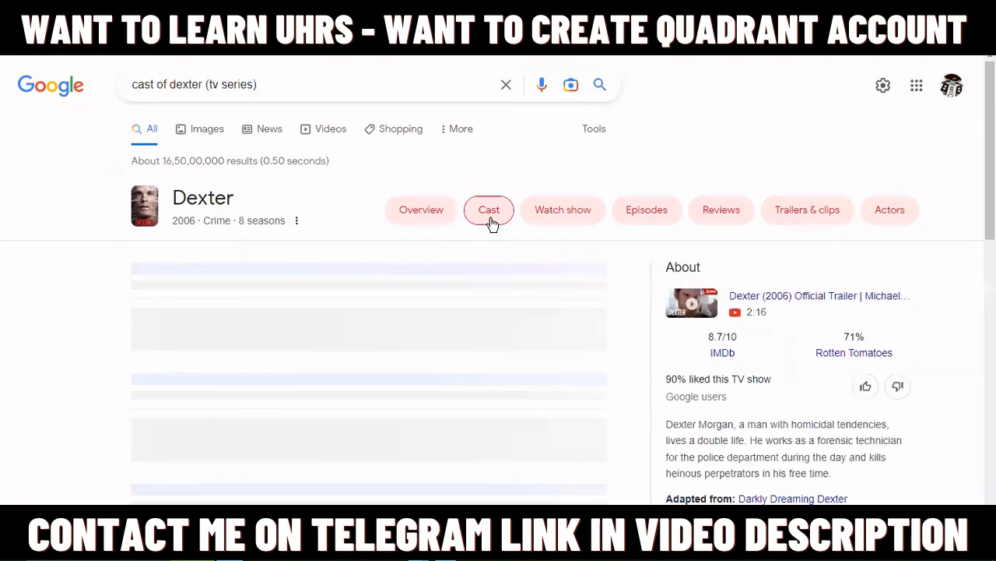
pyautogui.scroll(-2, 487, 230)
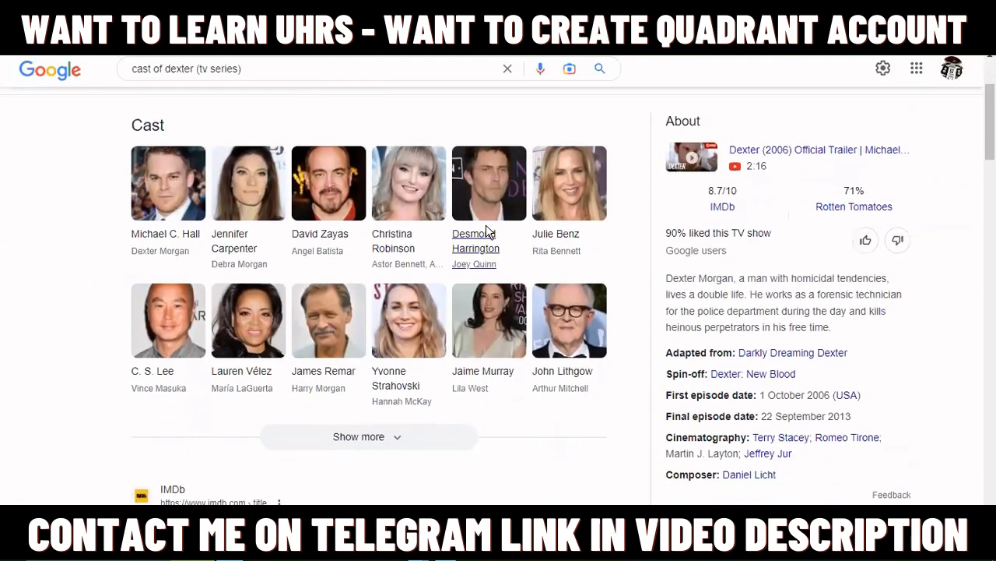
pyautogui.scroll(1, 487, 229)
pyautogui.click(263, 14)
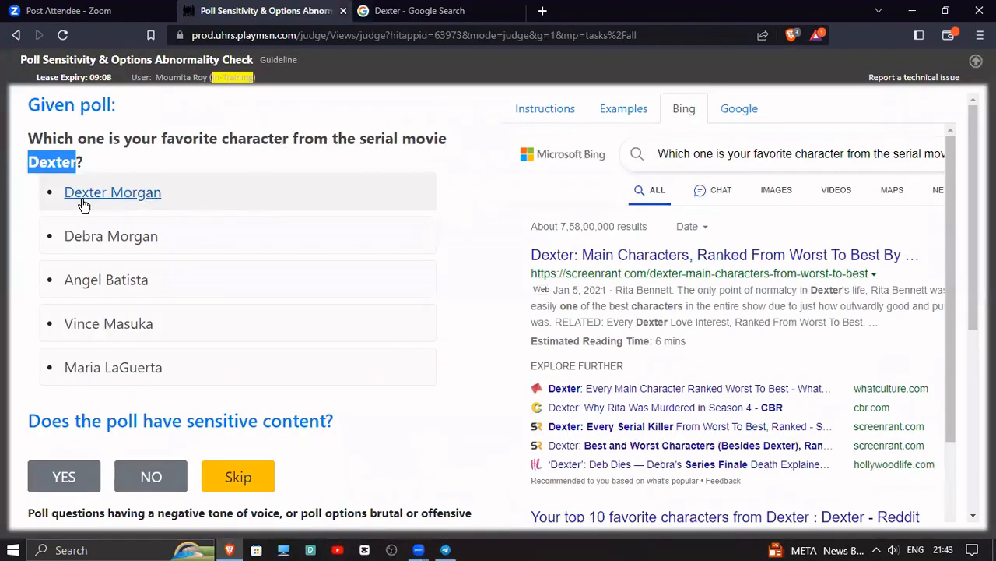
# Check each of the poll's five character options against the Dexter cast list on Google, then return to the poll
pyautogui.click(413, 11)
pyautogui.click(270, 14)
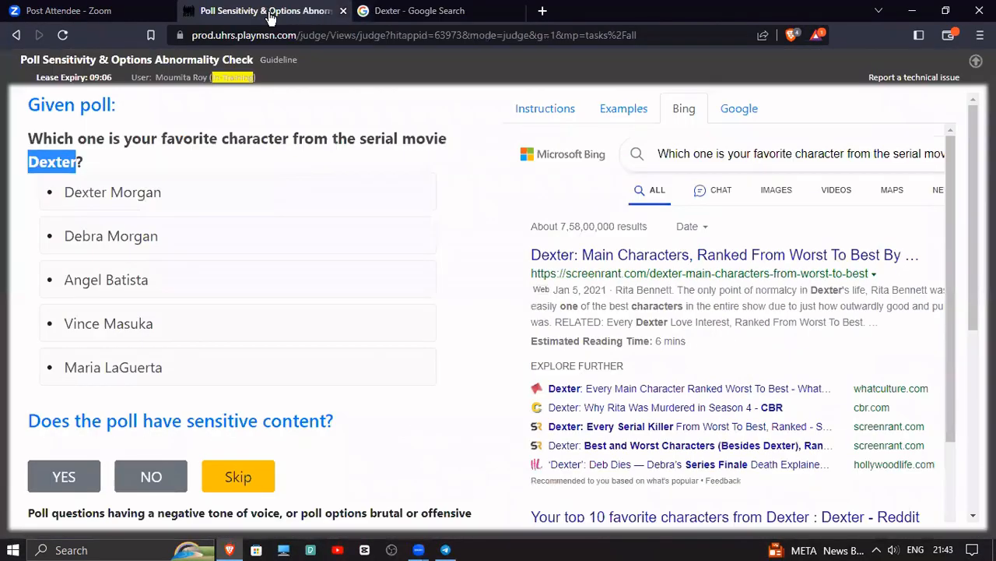
pyautogui.click(441, 14)
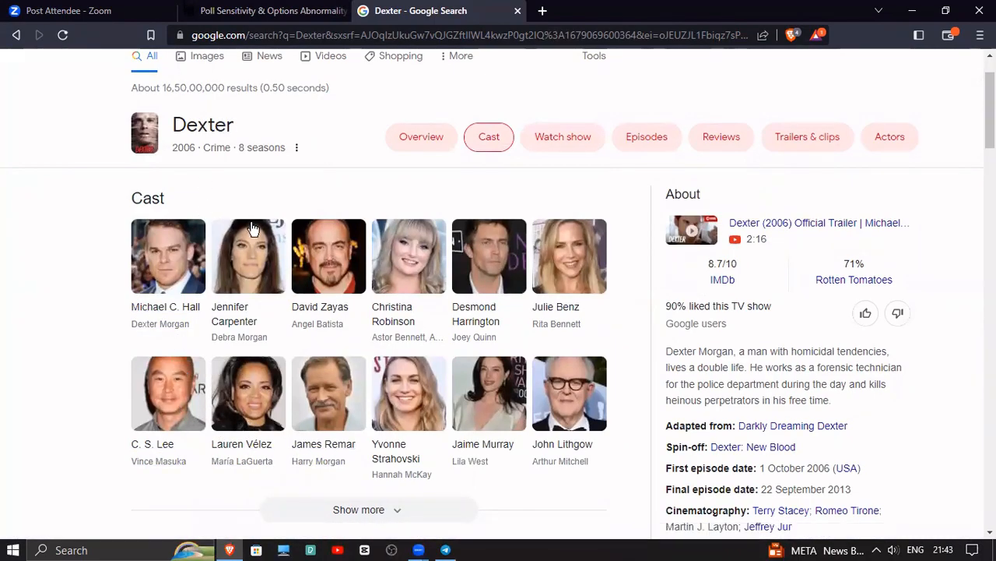
pyautogui.click(262, 10)
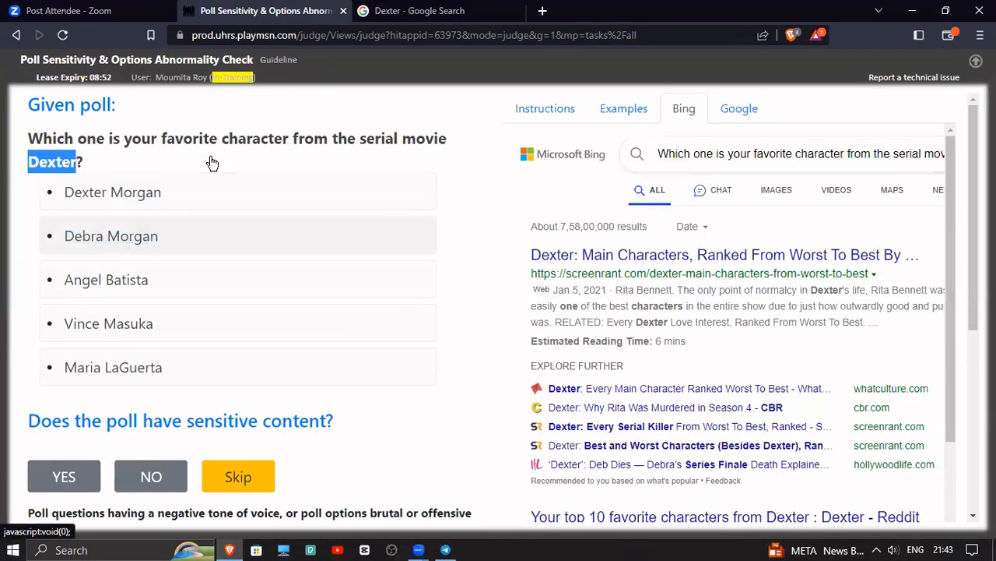
pyautogui.click(389, 10)
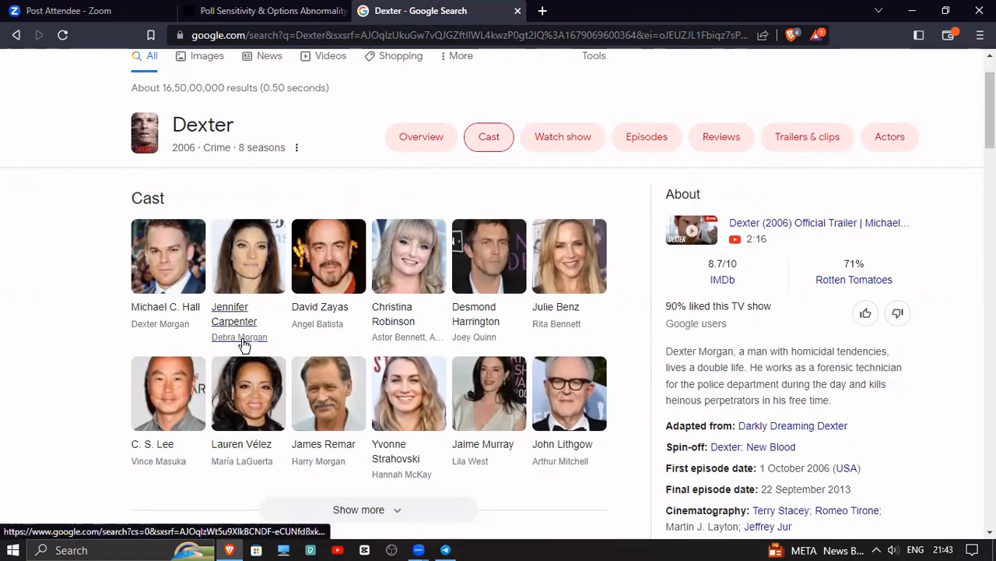
pyautogui.click(257, 10)
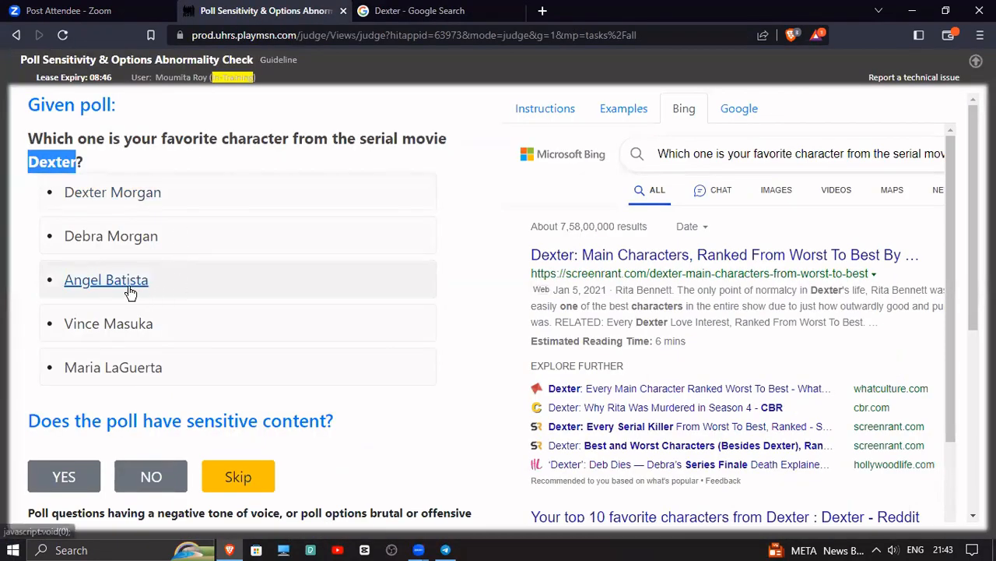
pyautogui.click(423, 10)
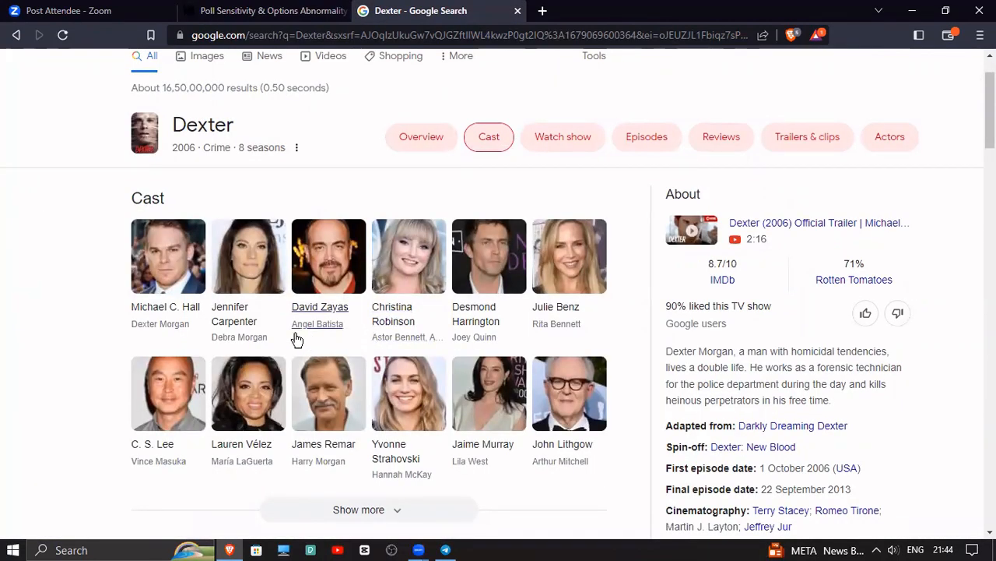
pyautogui.click(234, 10)
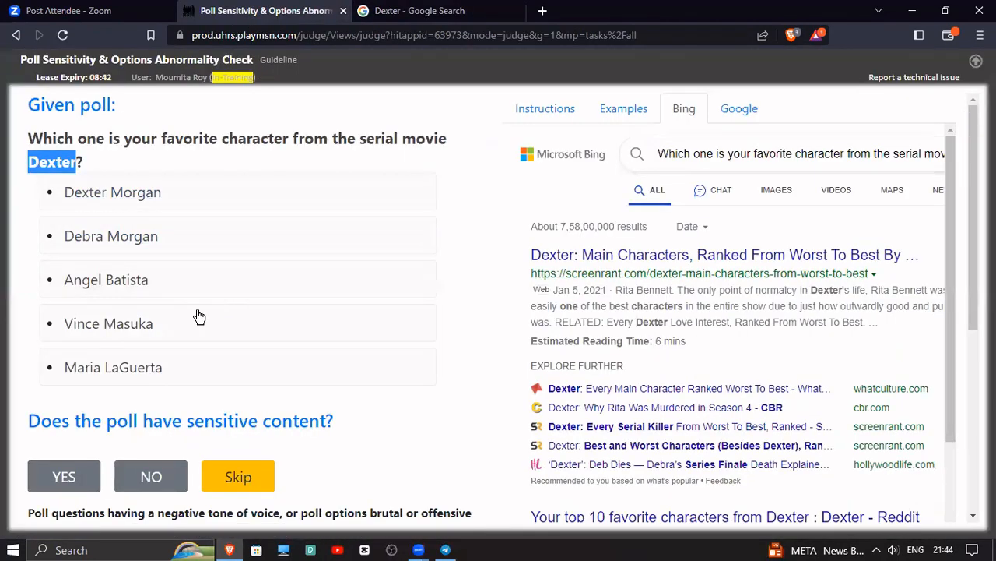
pyautogui.hotkey('ctrl', 'Tab')
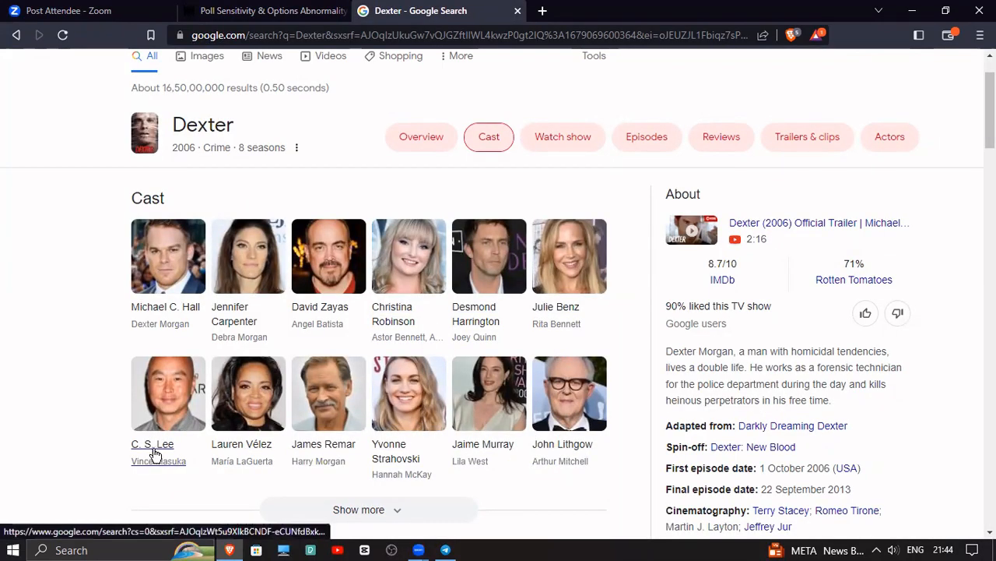
pyautogui.click(265, 10)
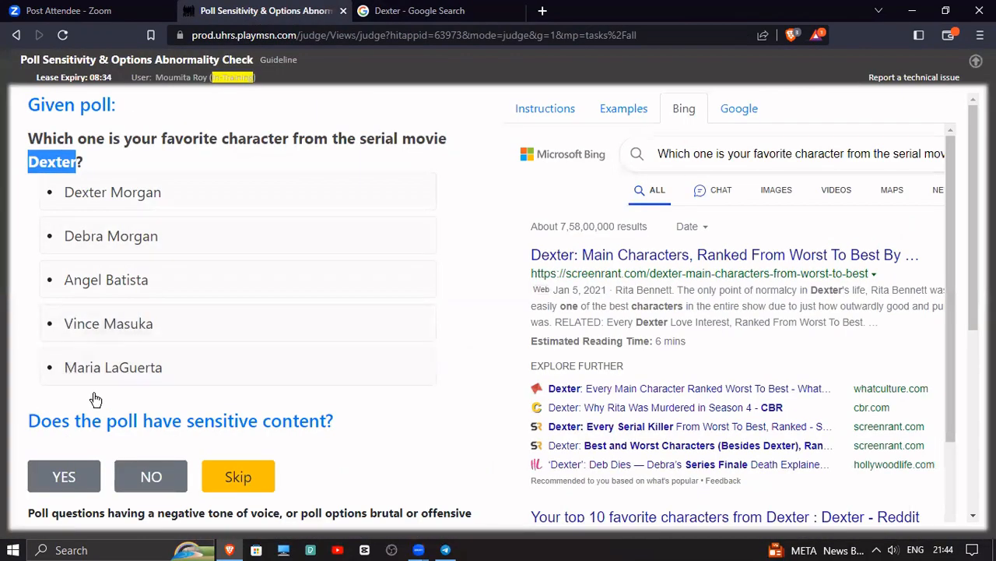
pyautogui.click(413, 11)
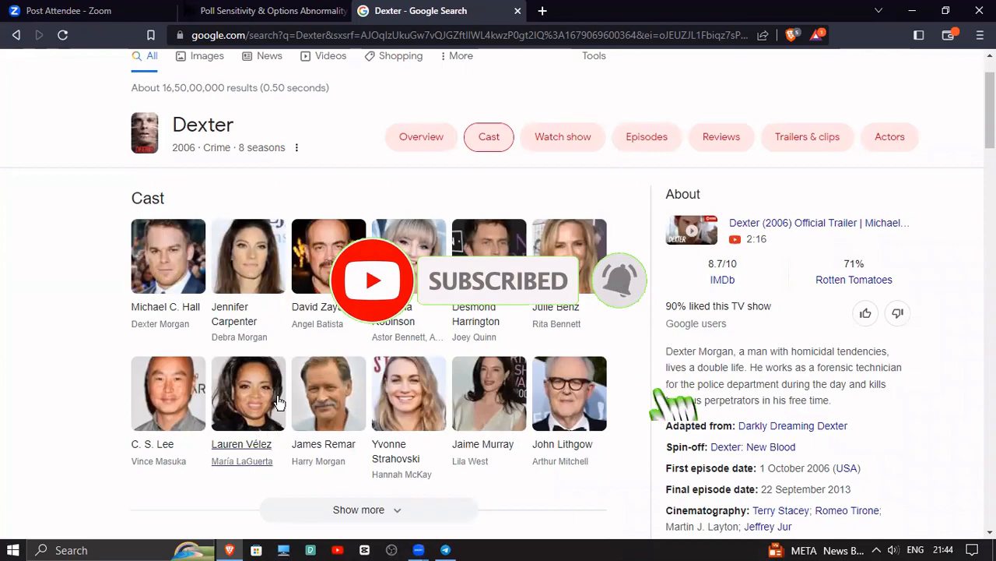
pyautogui.click(226, 10)
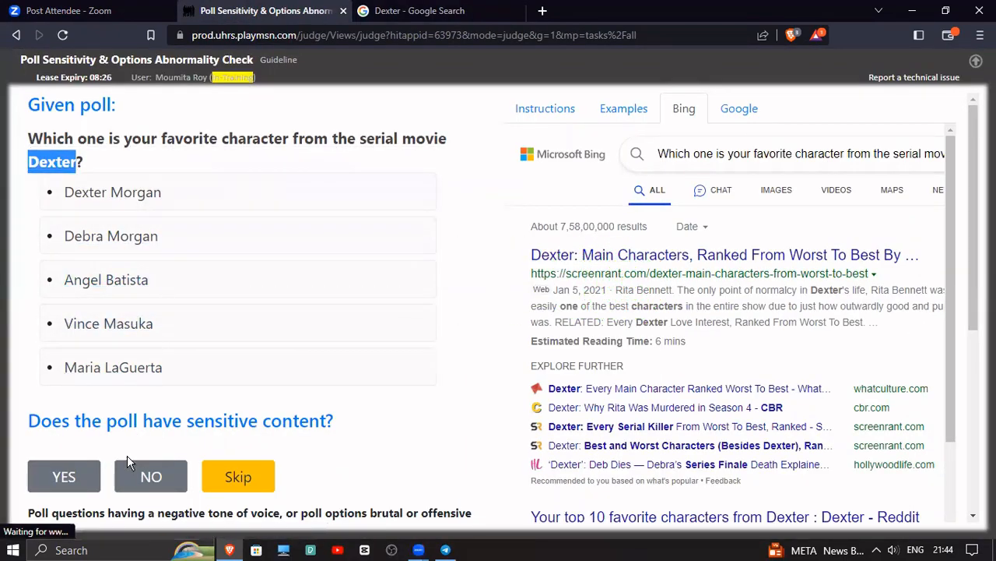
# Judge the favorite Dexter character poll as not sensitive and without option abnormalities
pyautogui.click(149, 475)
pyautogui.scroll(-1, 243, 396)
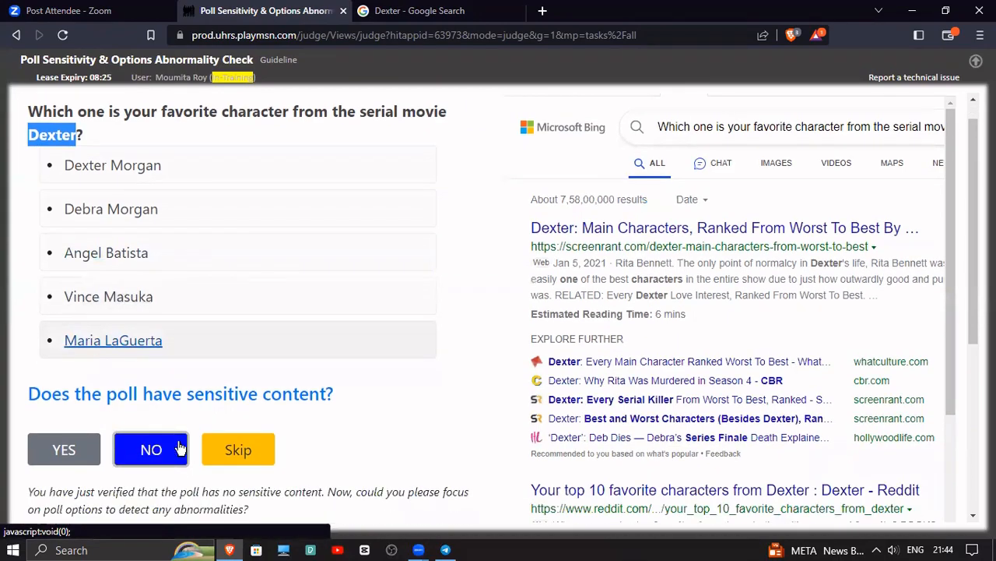
pyautogui.scroll(-4, 180, 448)
pyautogui.click(163, 436)
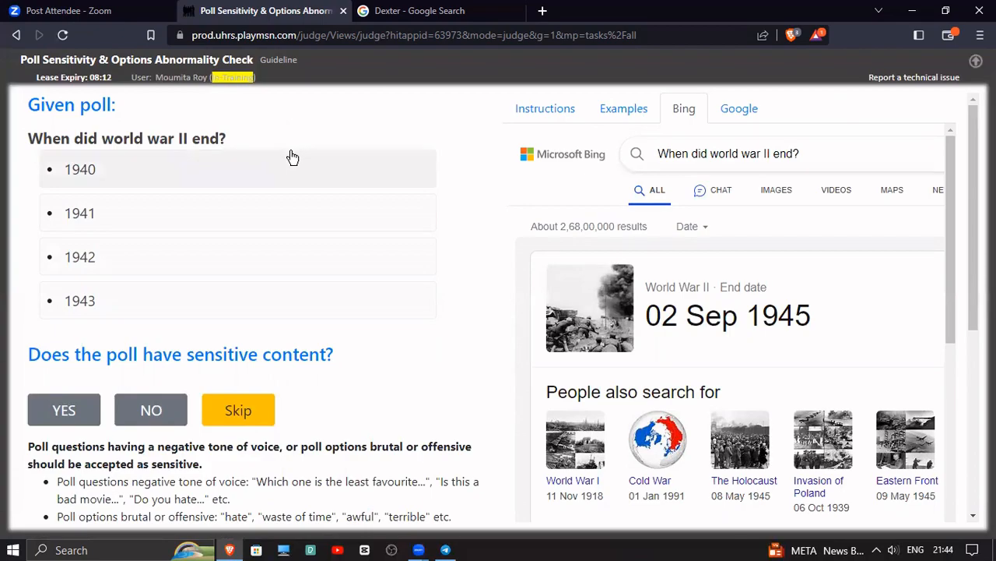
# Judge the poll "When did world war II end?" as not sensitive but with option abnormalities, and dismiss the feedback
pyautogui.scroll(-1, 257, 311)
pyautogui.click(185, 336)
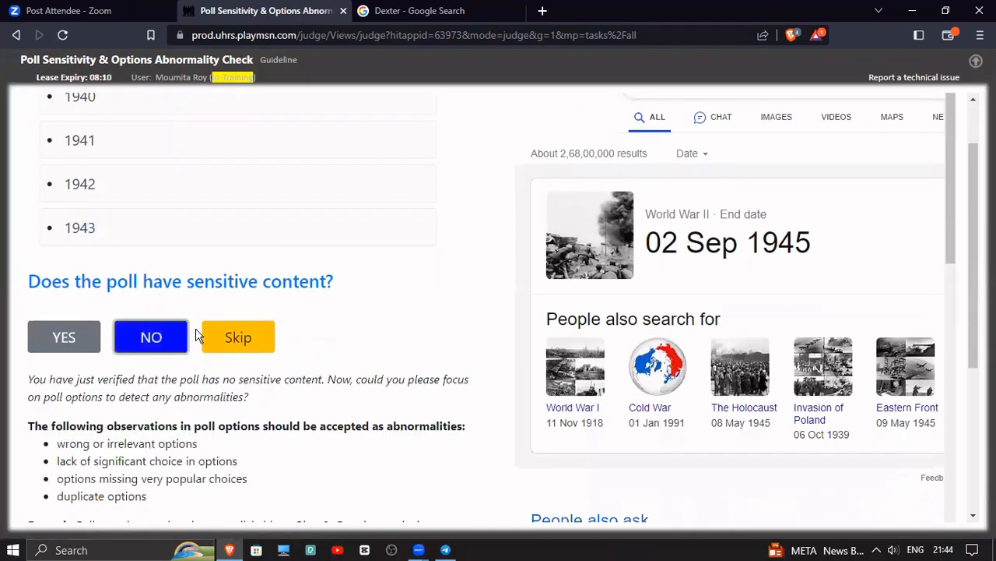
pyautogui.scroll(-4, 362, 374)
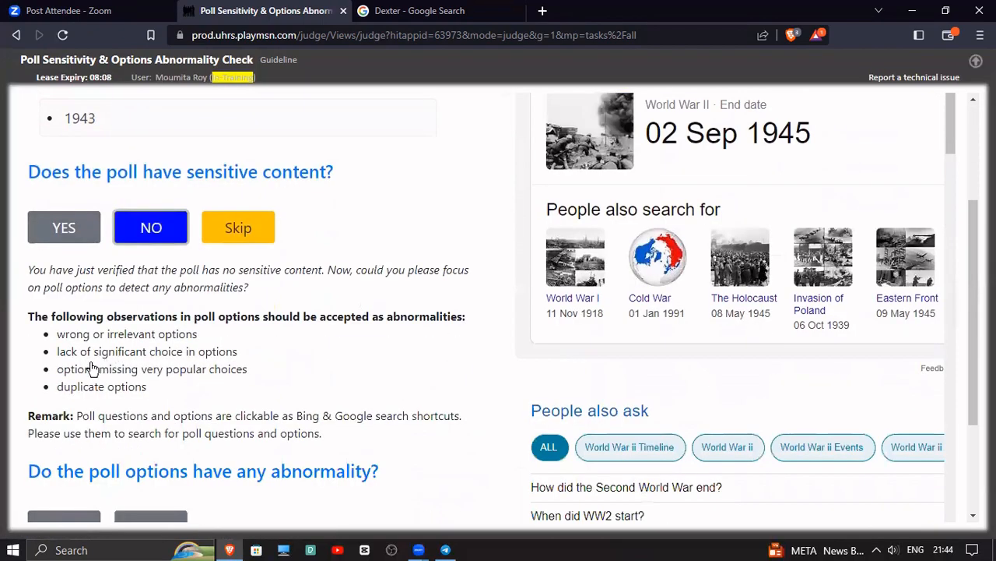
pyautogui.click(91, 367)
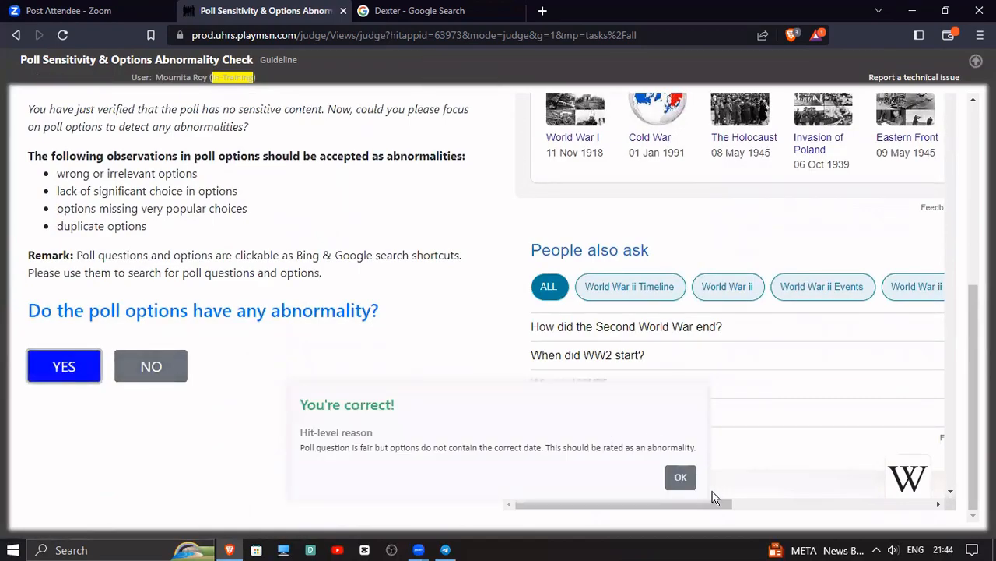
pyautogui.click(681, 478)
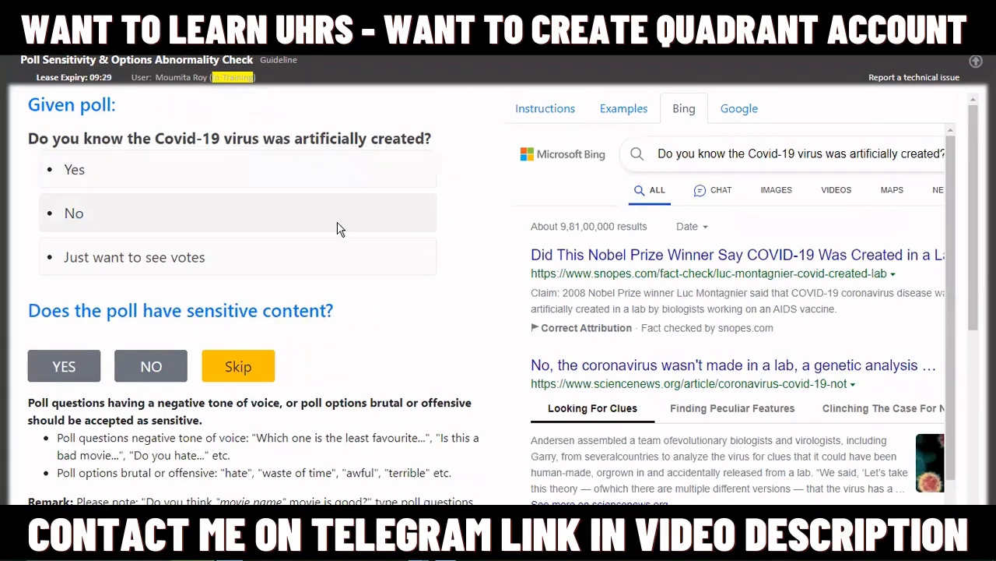
# Judge the poll about the Covid-19 virus being artificially created as sensitive and dismiss the feedback
pyautogui.click(76, 377)
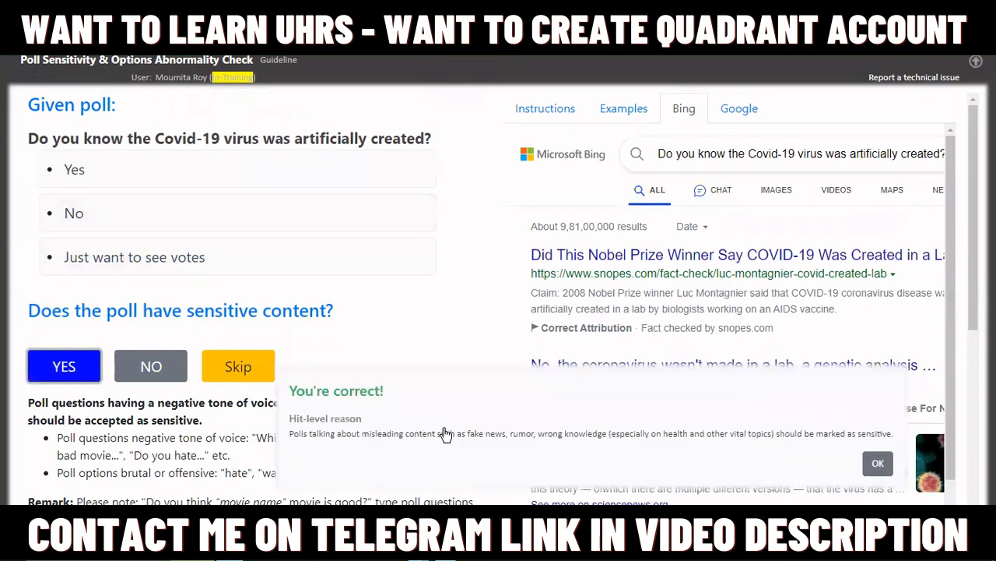
pyautogui.click(875, 467)
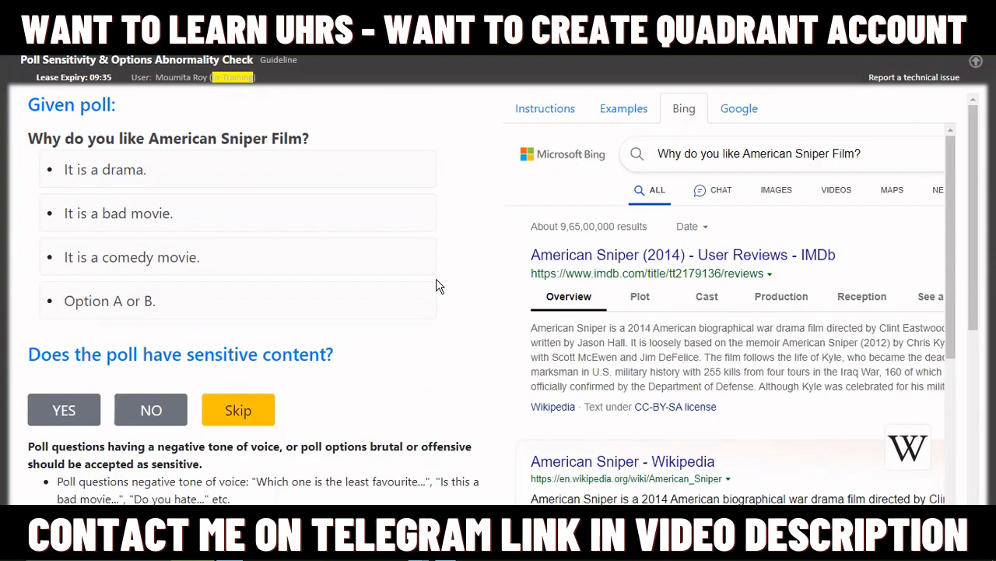
# Judge the poll "Why do you like American Sniper Film?" as not sensitive but with option abnormalities, and dismiss the feedback
pyautogui.scroll(-1, 425, 288)
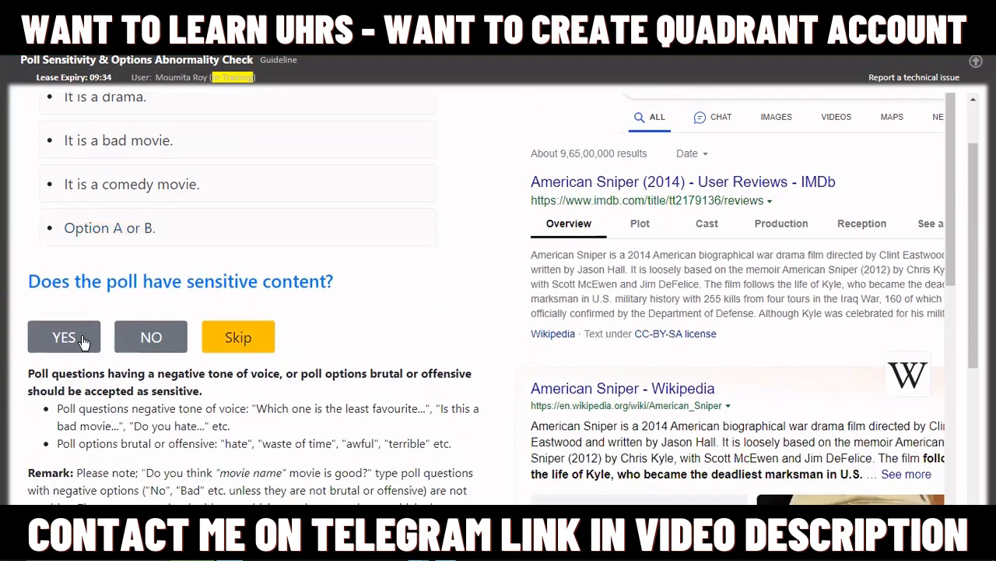
pyautogui.click(138, 343)
pyautogui.scroll(-4, 139, 342)
pyautogui.click(64, 366)
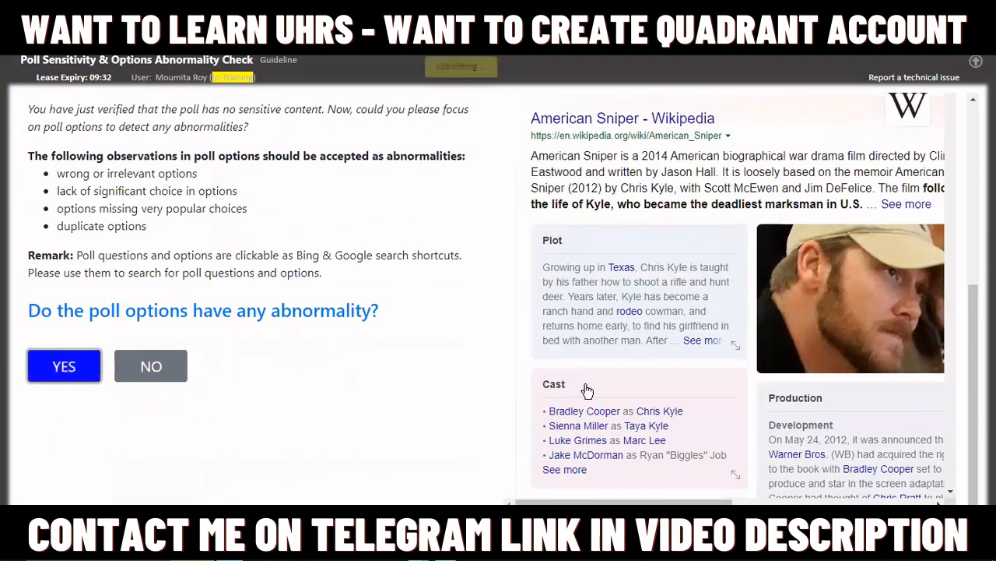
pyautogui.click(678, 477)
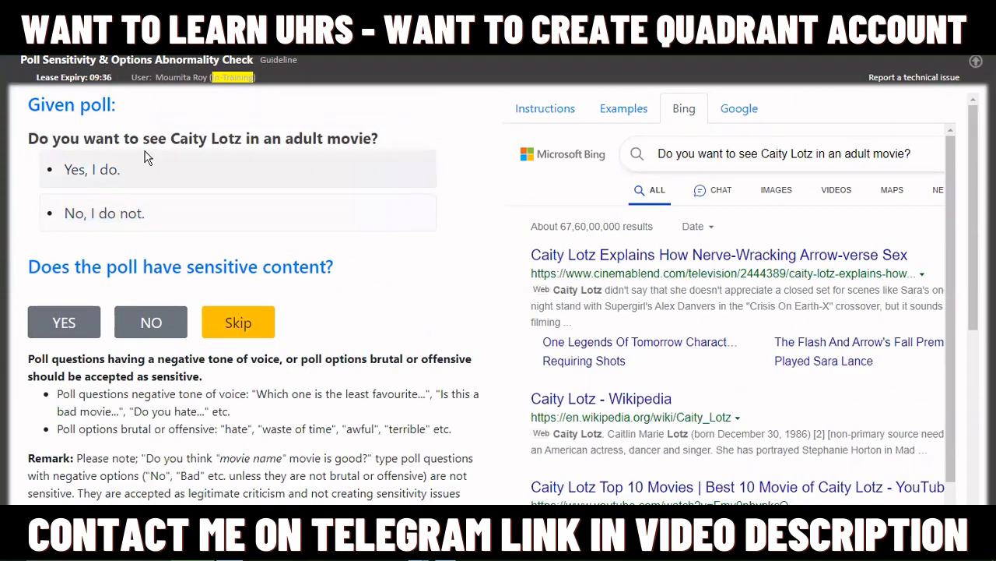
# Judge the poll about seeing Caity Lotz in an adult movie as sensitive and dismiss the feedback
pyautogui.click(90, 334)
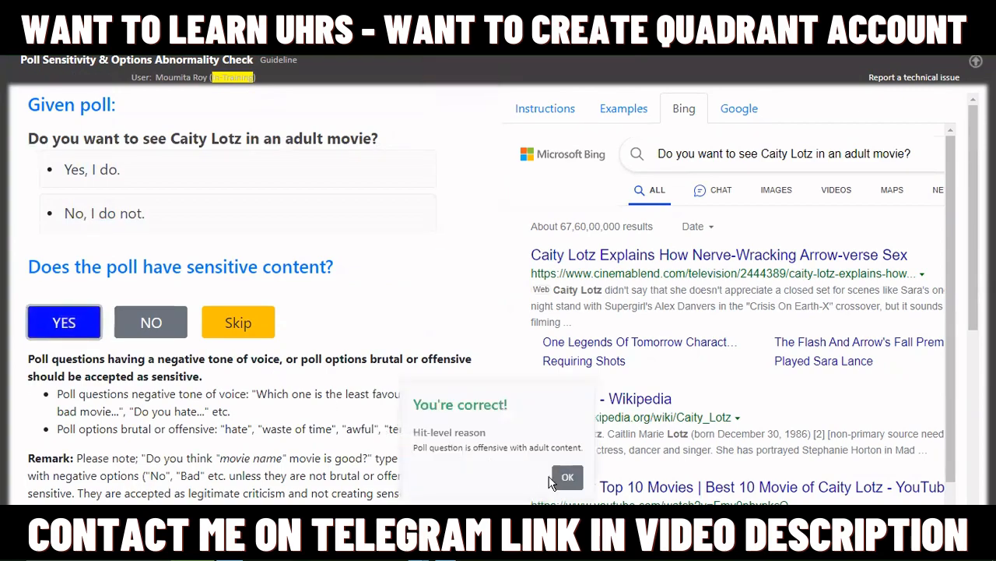
pyautogui.click(559, 479)
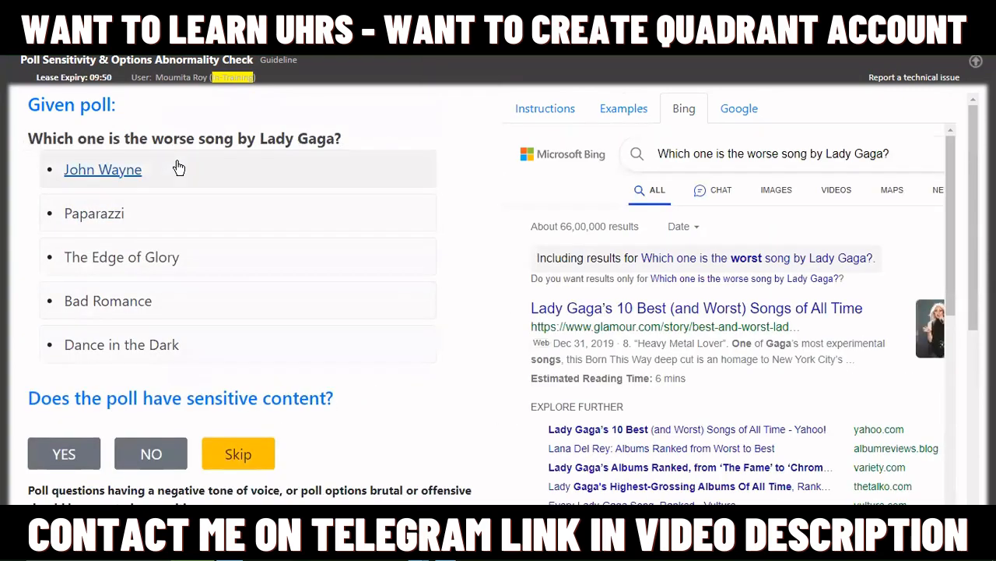